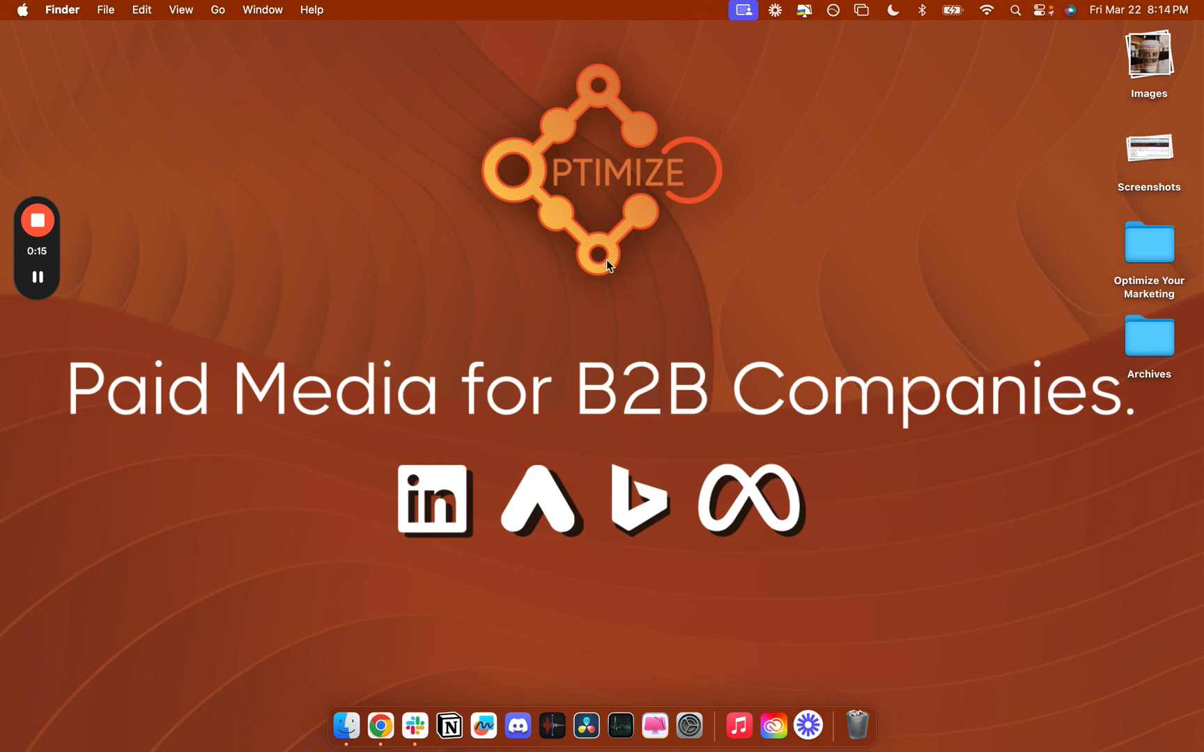
# Step: Switch to the browser window with Meta Ads Manager and open the Business settings from the full tools list
pyautogui.hotkey('ctrl', 'Right')
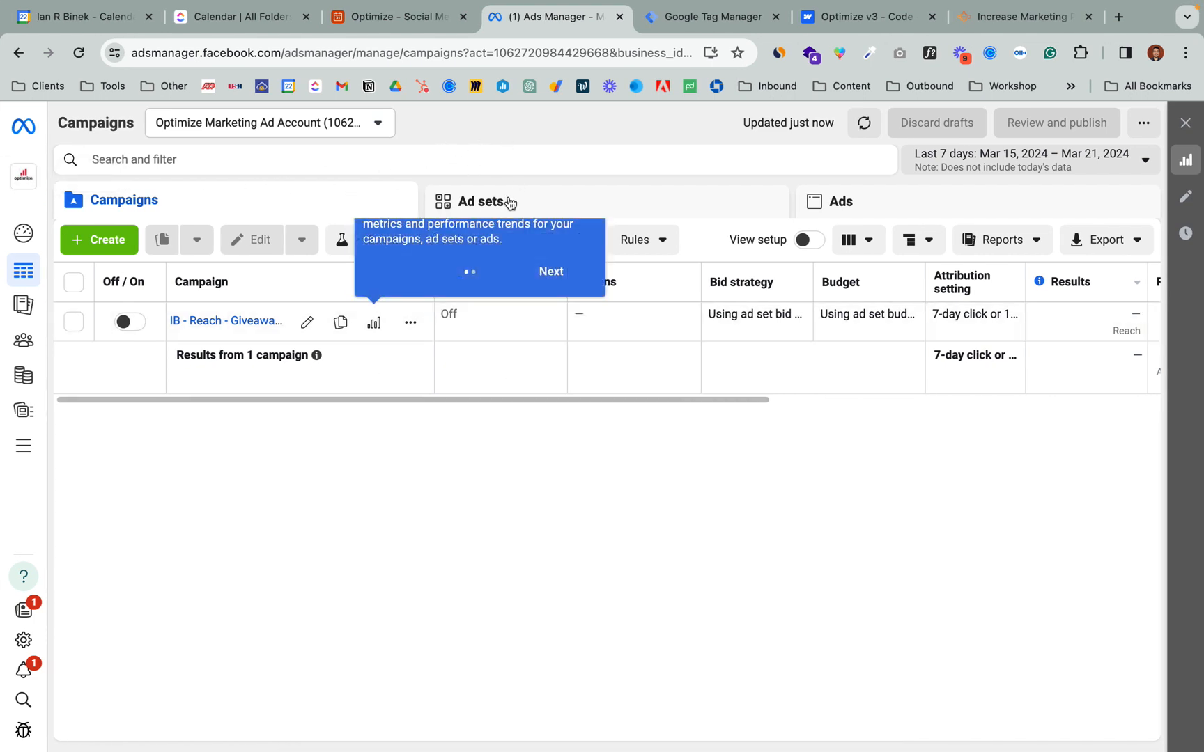
pyautogui.click(548, 269)
pyautogui.moveTo(28, 473)
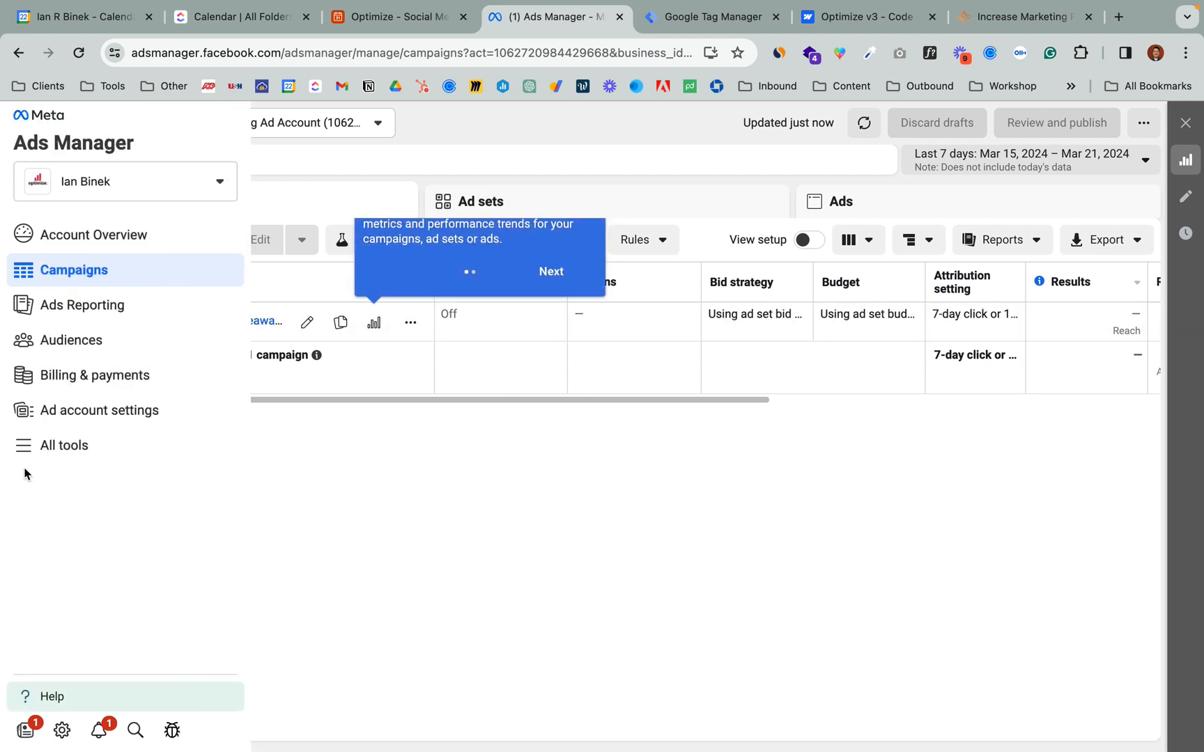
pyautogui.click(67, 449)
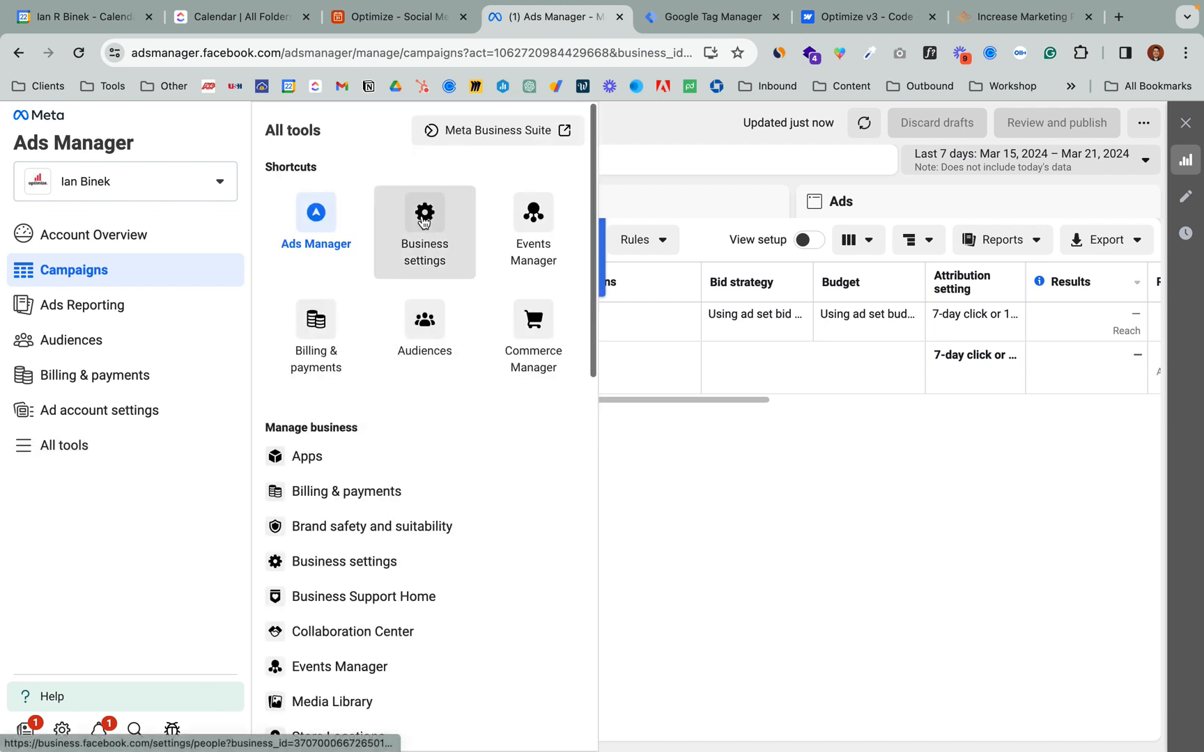
pyautogui.click(537, 234)
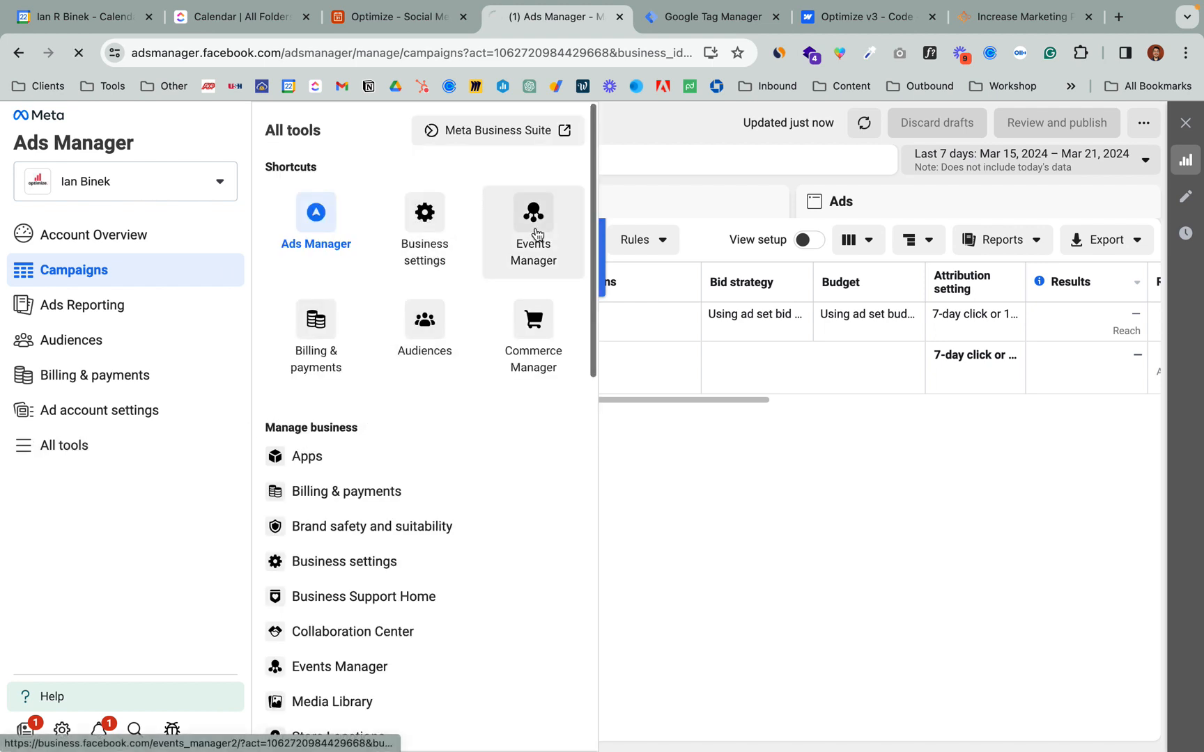
pyautogui.click(449, 245)
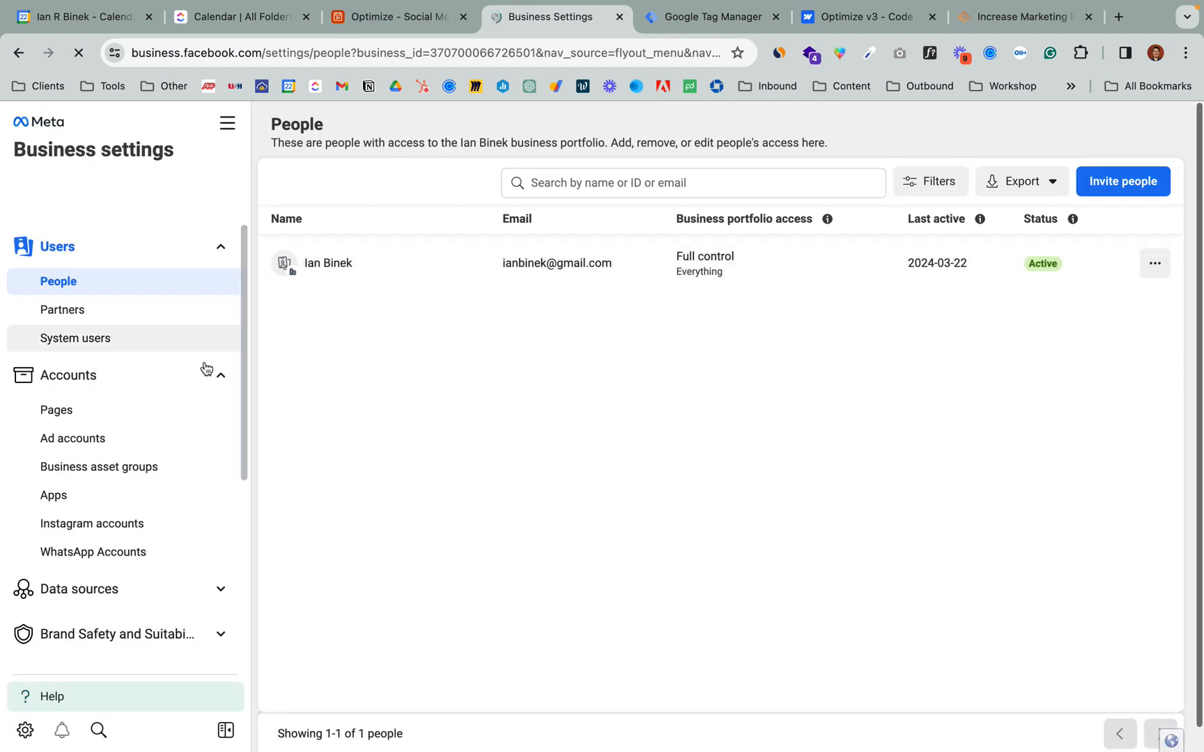
# Step: Go to the Pixels page under Data sources and continue from it to the business's Datasets
pyautogui.scroll(-3, 150, 526)
pyautogui.click(199, 476)
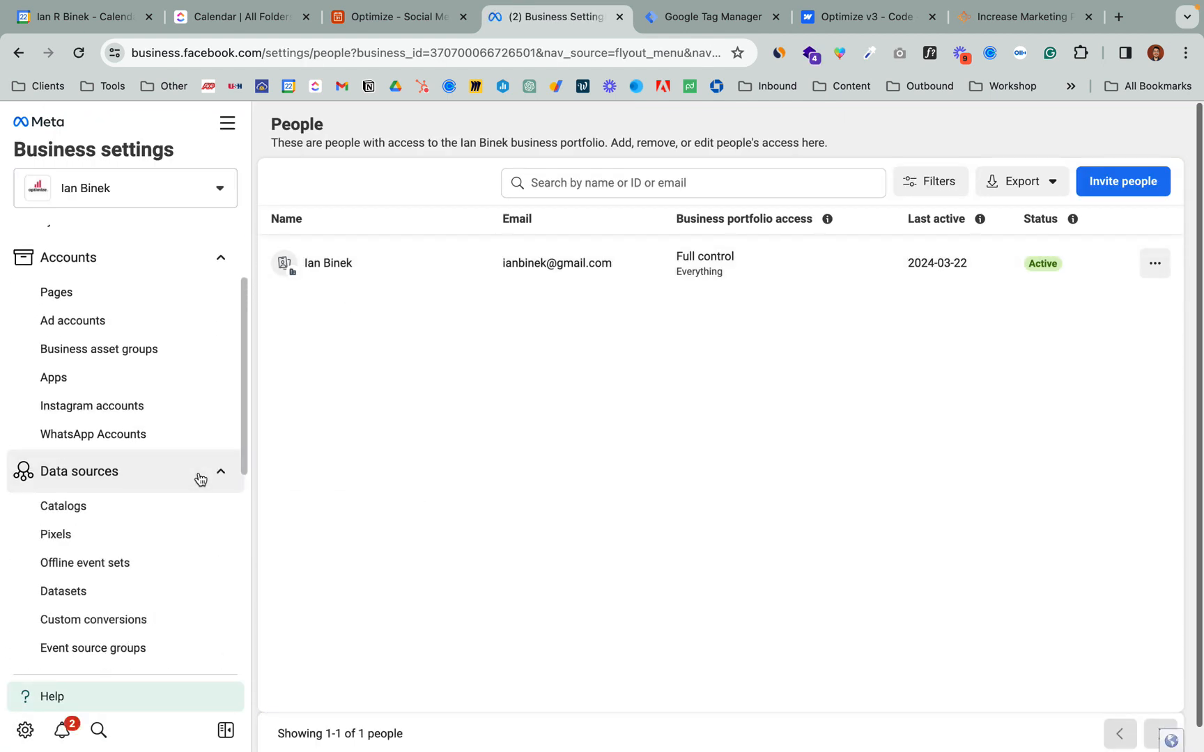
pyautogui.click(86, 535)
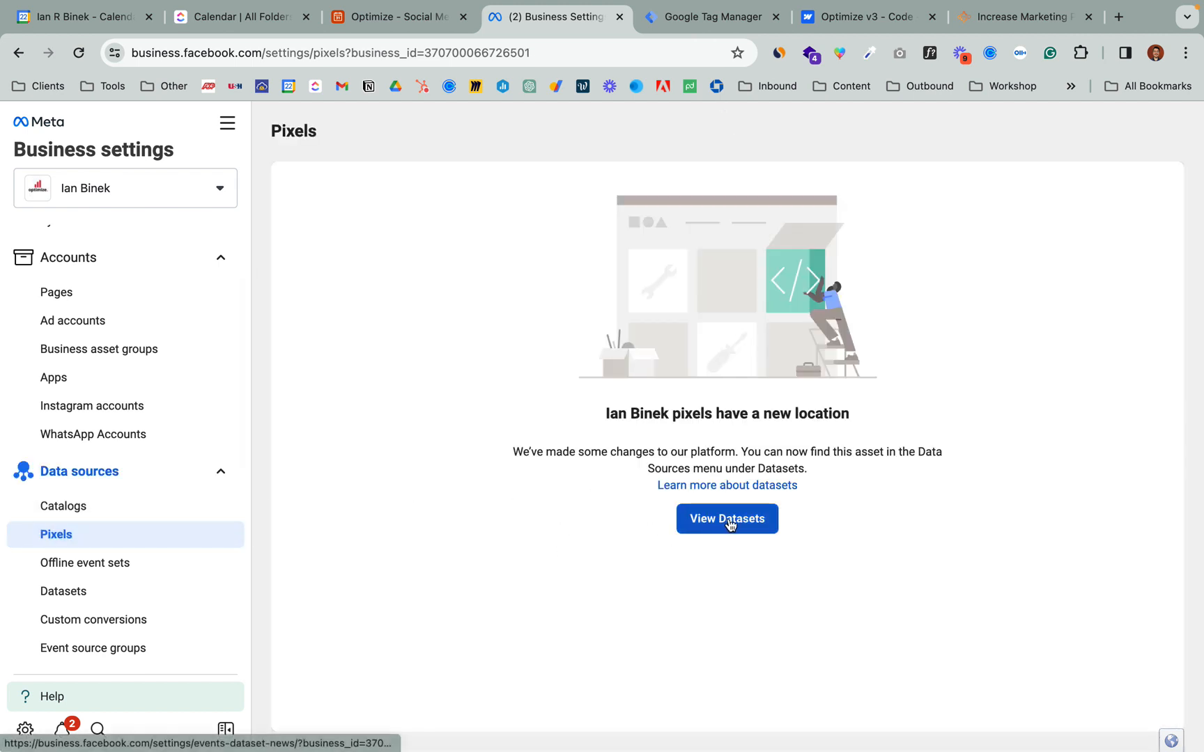
pyautogui.click(696, 528)
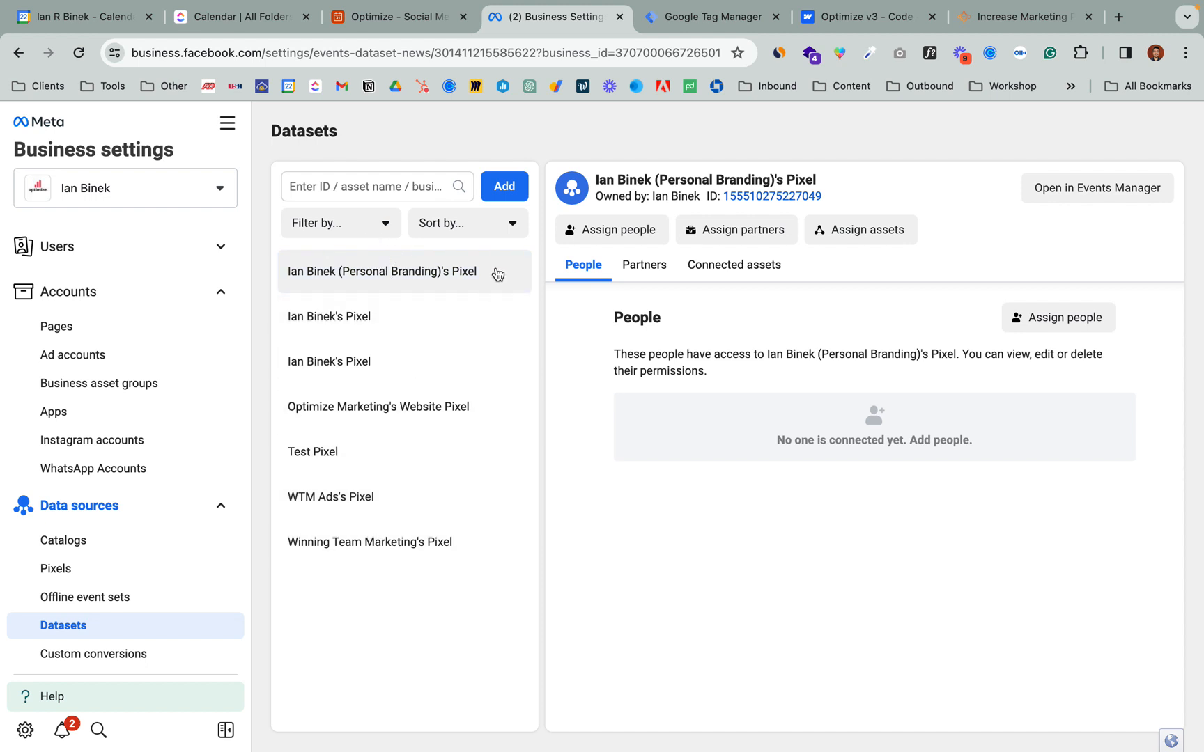
pyautogui.click(505, 186)
pyautogui.click(574, 452)
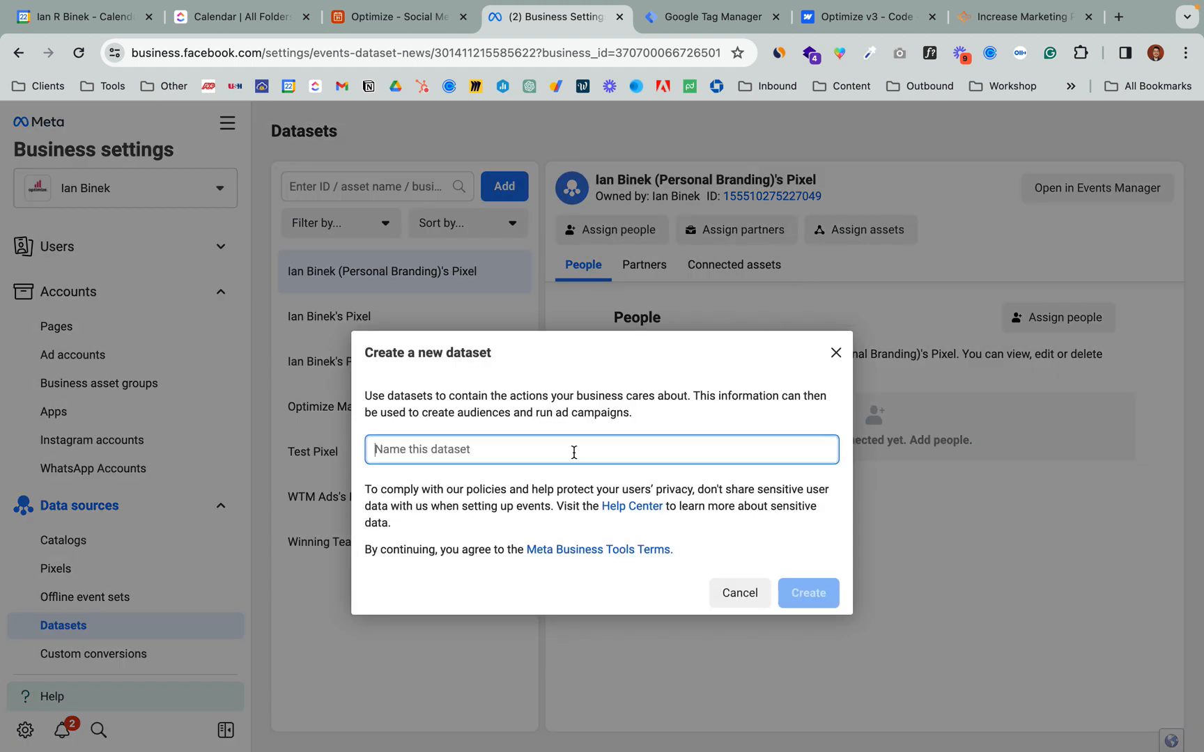
pyautogui.write('Test Pixel')
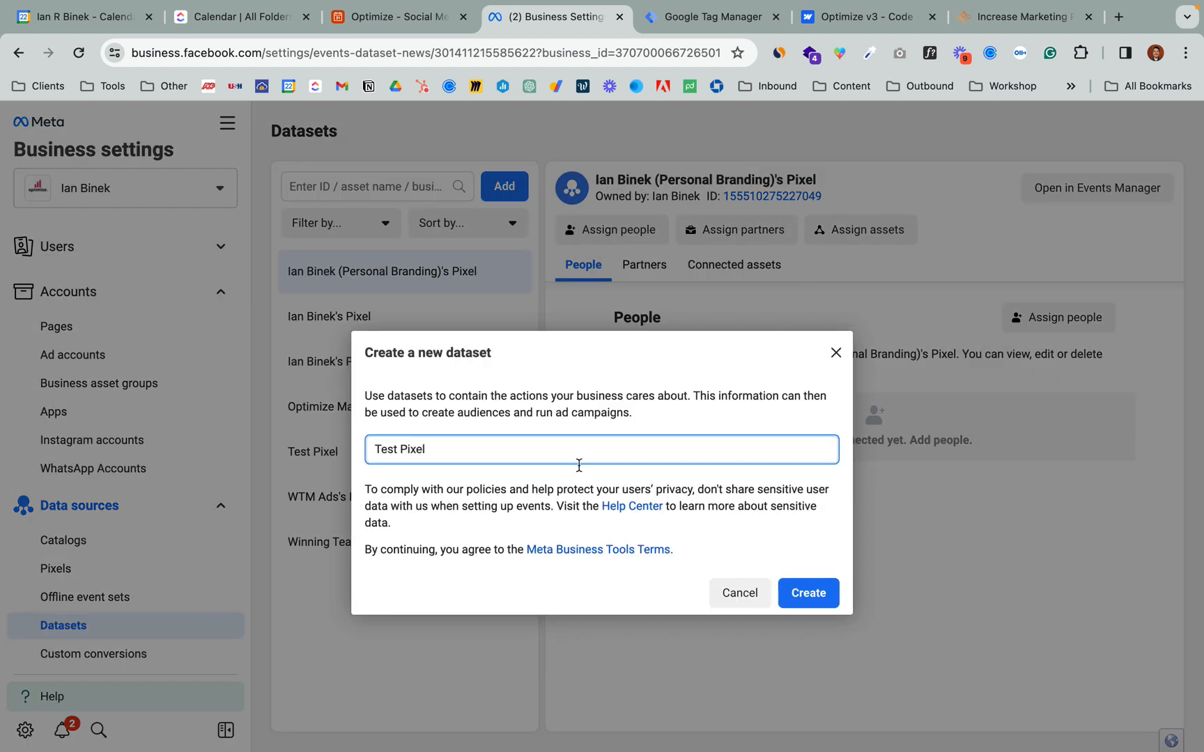
pyautogui.click(739, 593)
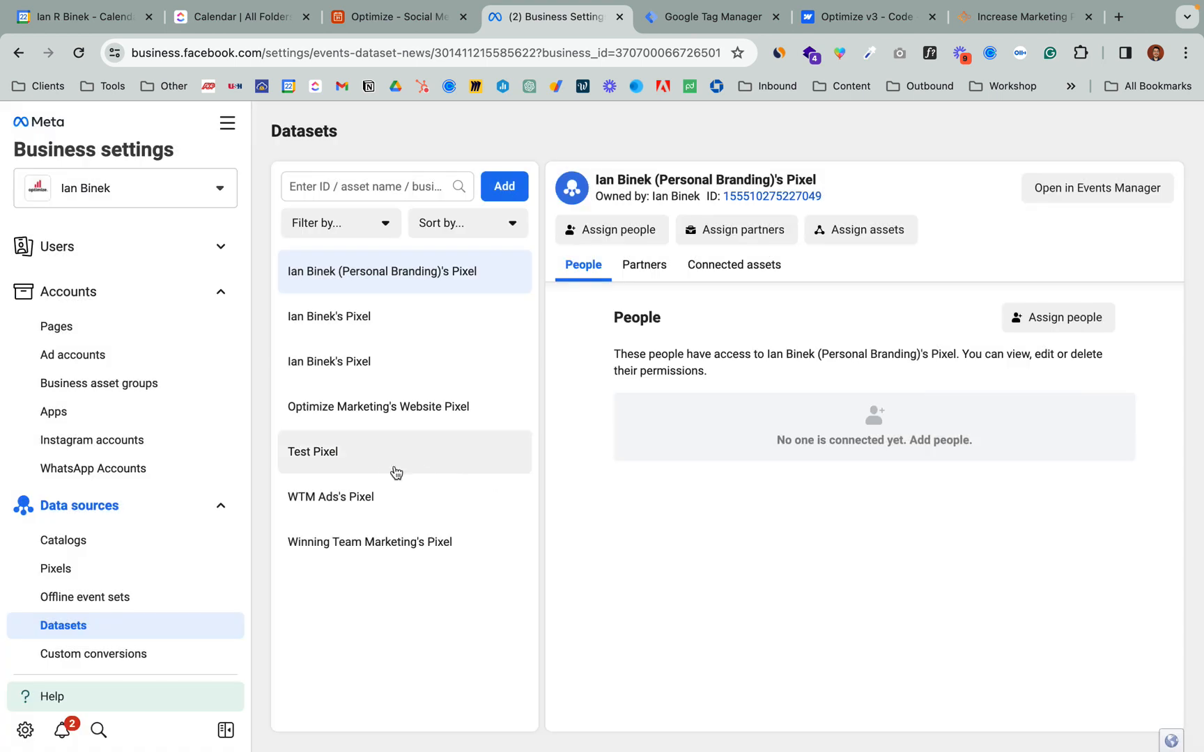
# Step: Select the Test Pixel dataset and open it in Events Manager
pyautogui.click(390, 452)
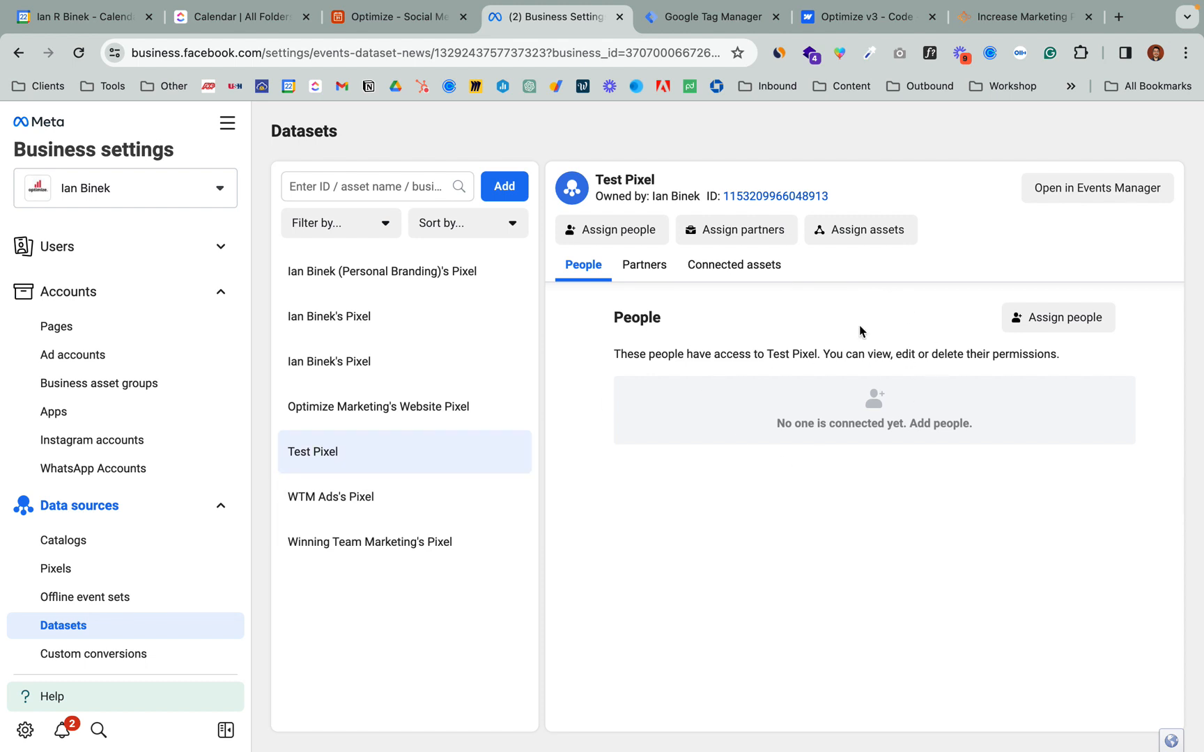
pyautogui.click(1101, 190)
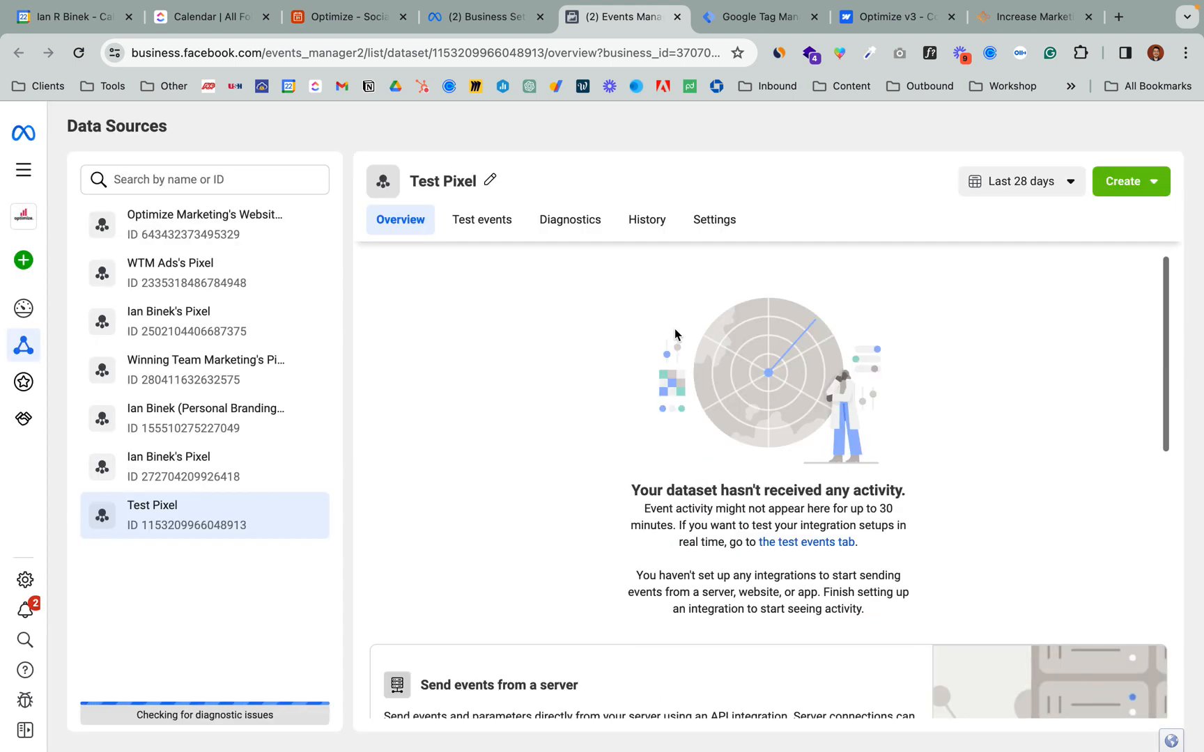
# Step: Start the Meta Pixel setup with manual code installation and copy the base code from the Install Base Code stage
pyautogui.scroll(-6, 599, 491)
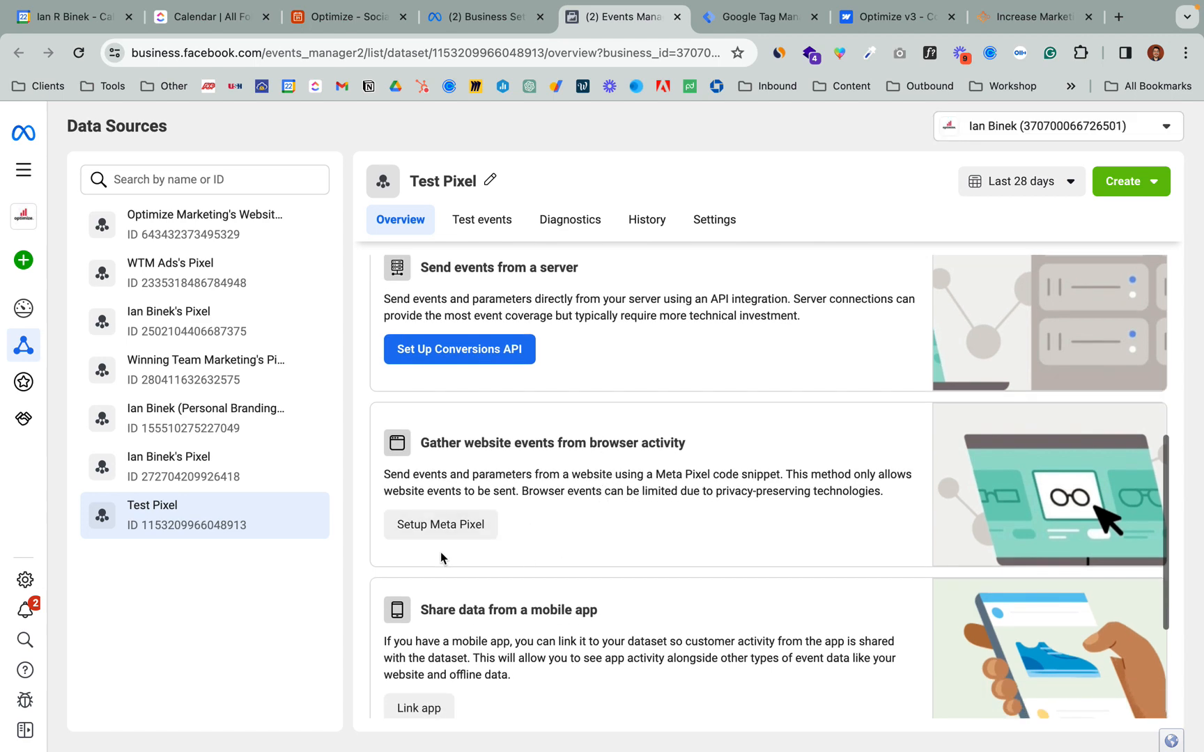
pyautogui.click(457, 528)
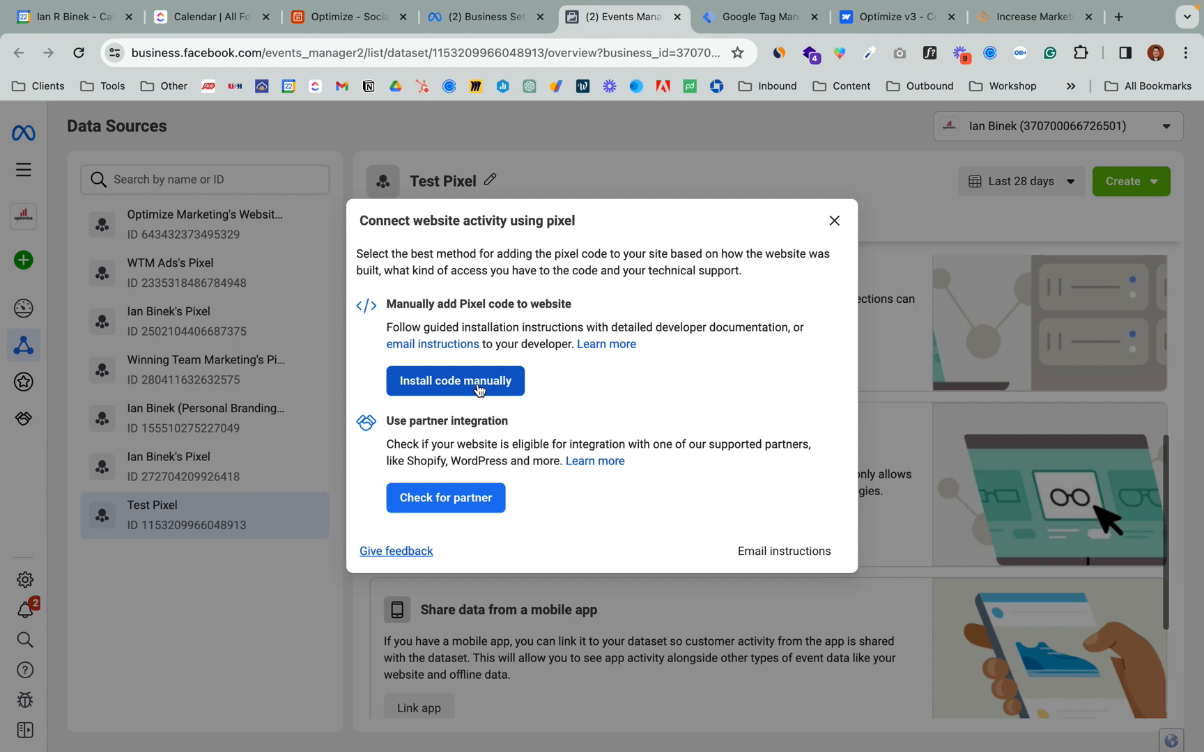
pyautogui.click(479, 387)
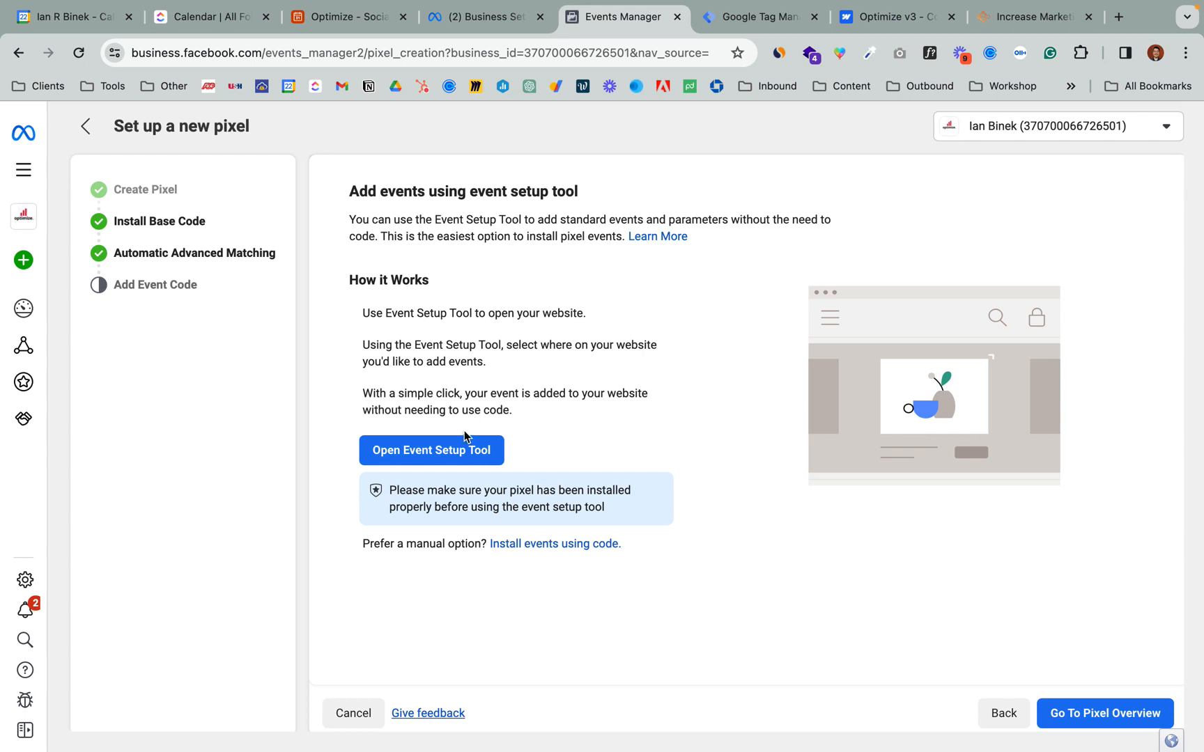
pyautogui.click(161, 221)
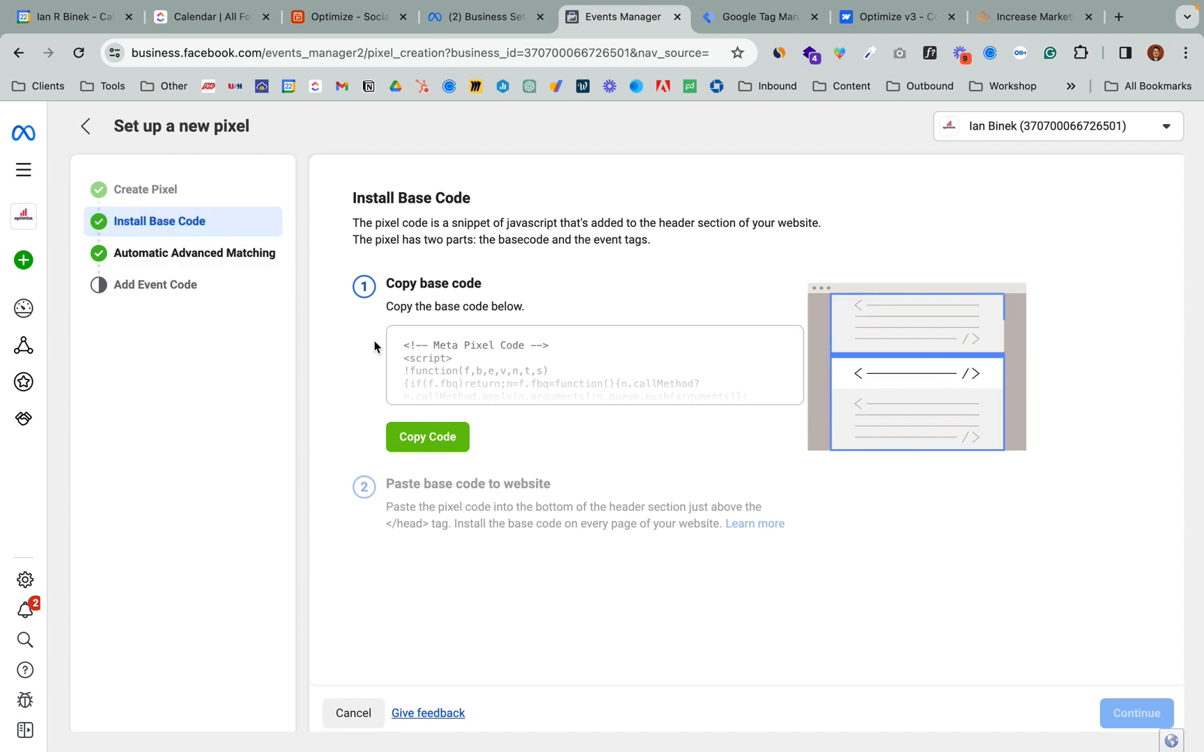
pyautogui.click(437, 433)
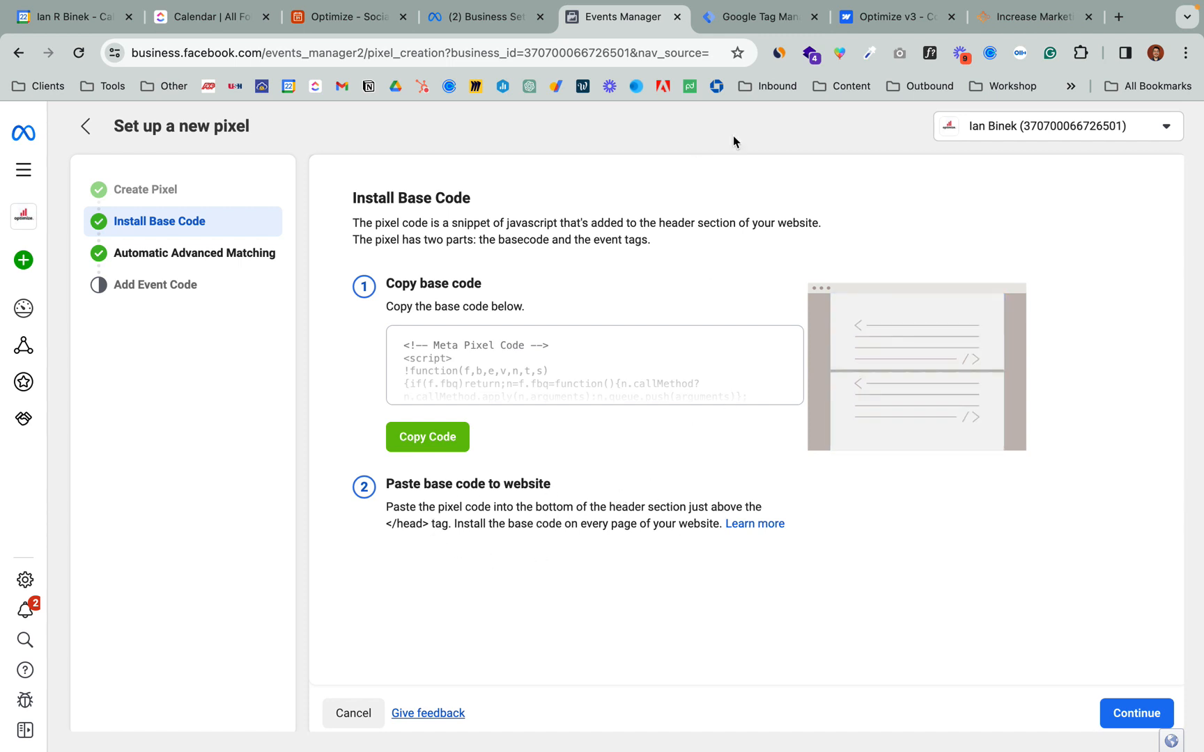
# Step: Switch to Google Tag Manager and create a new tag named "FB Pixel - Test" in the Optimize Marketing Website container
pyautogui.click(754, 19)
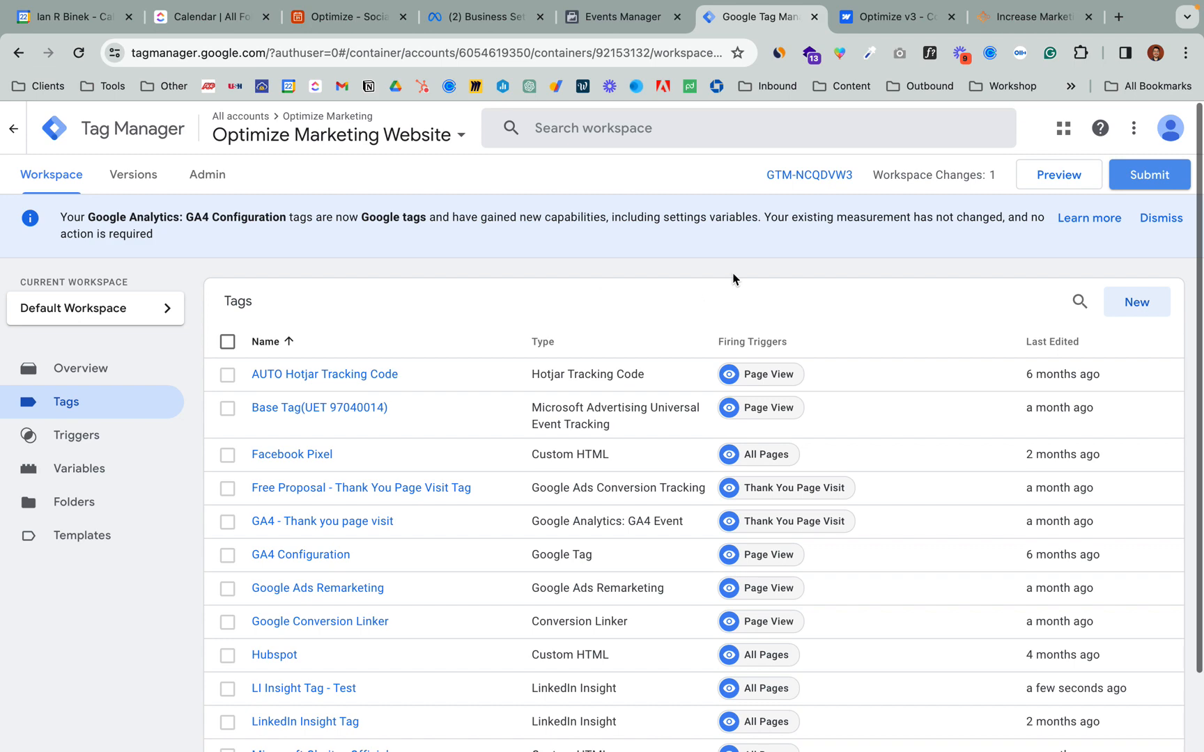
pyautogui.click(117, 367)
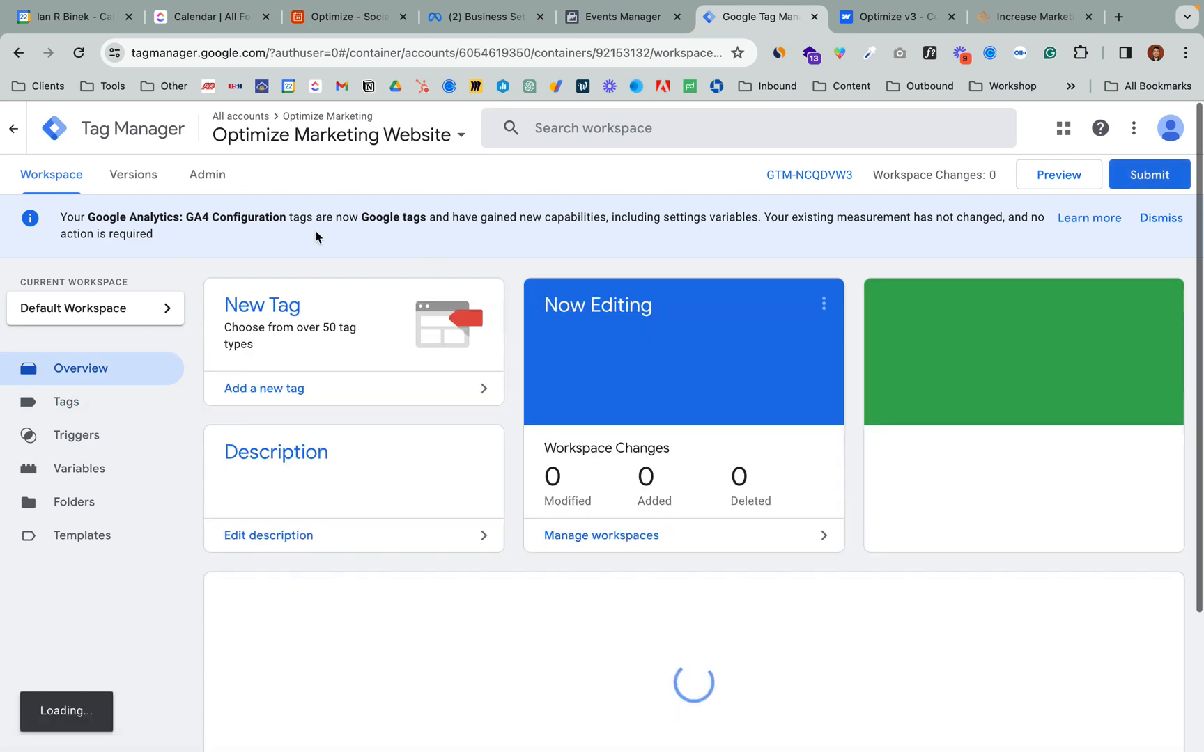
pyautogui.click(89, 410)
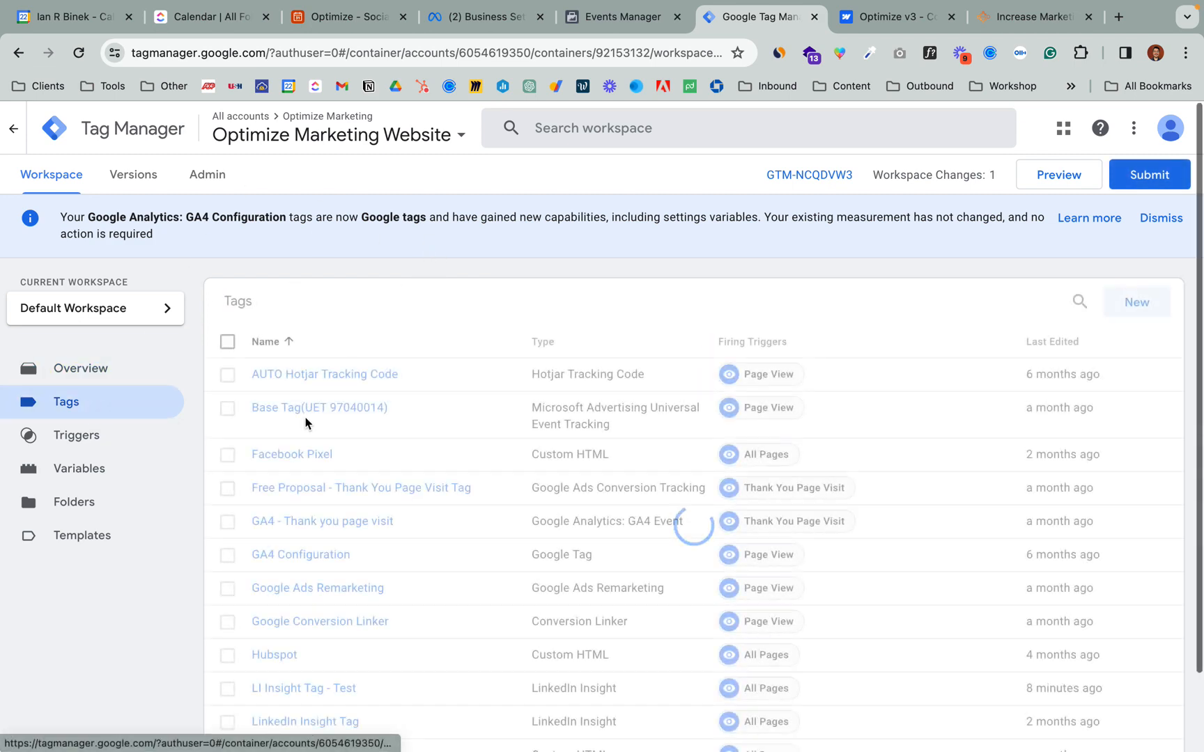
pyautogui.click(1131, 303)
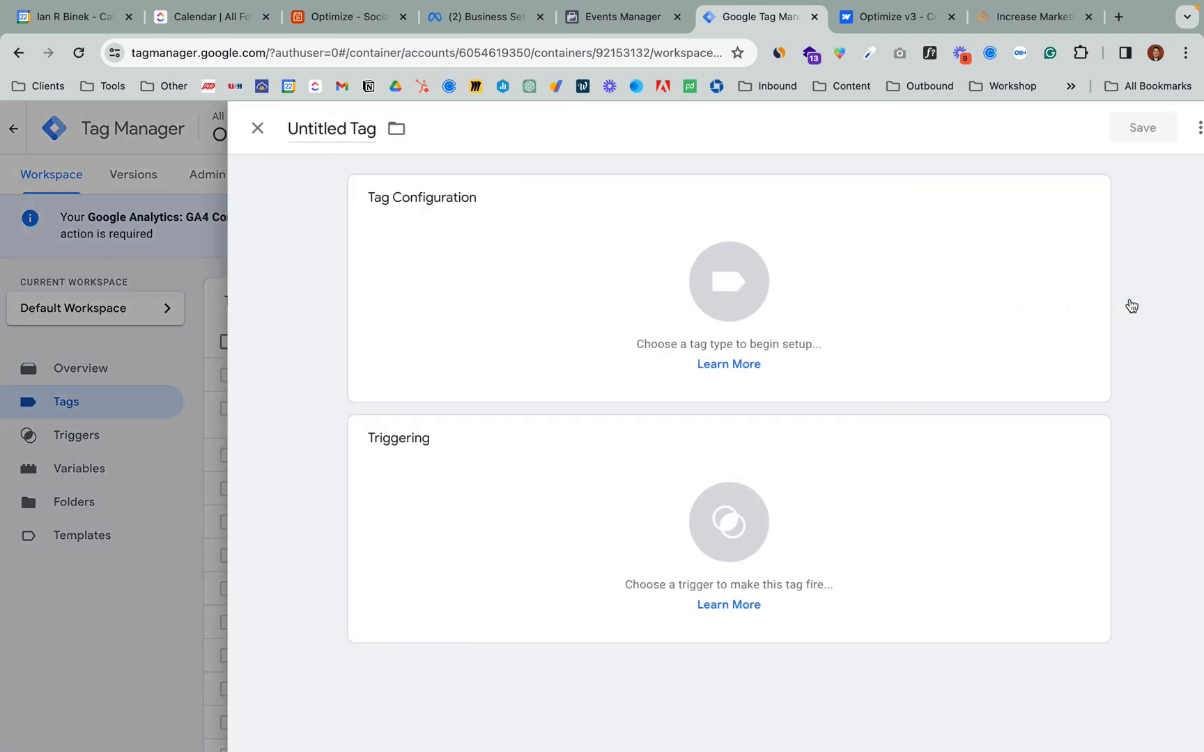
pyautogui.click(301, 127)
pyautogui.press('BackSpace')
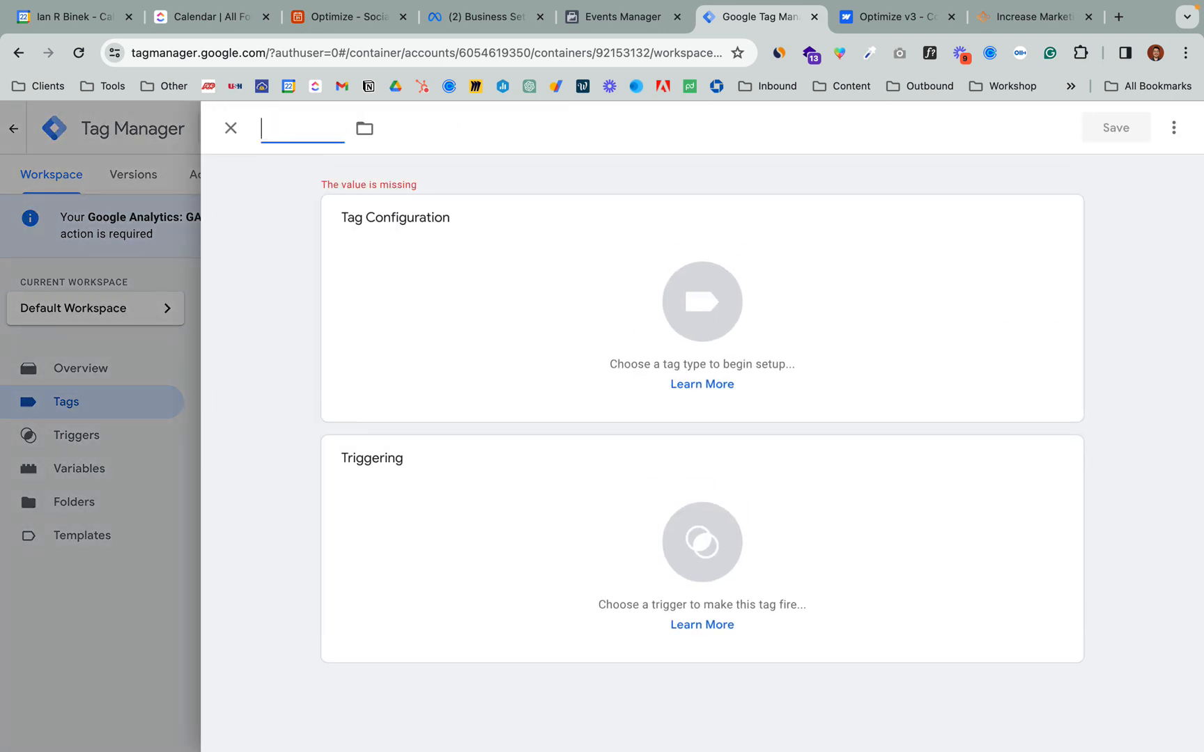
pyautogui.write('FB Pl')
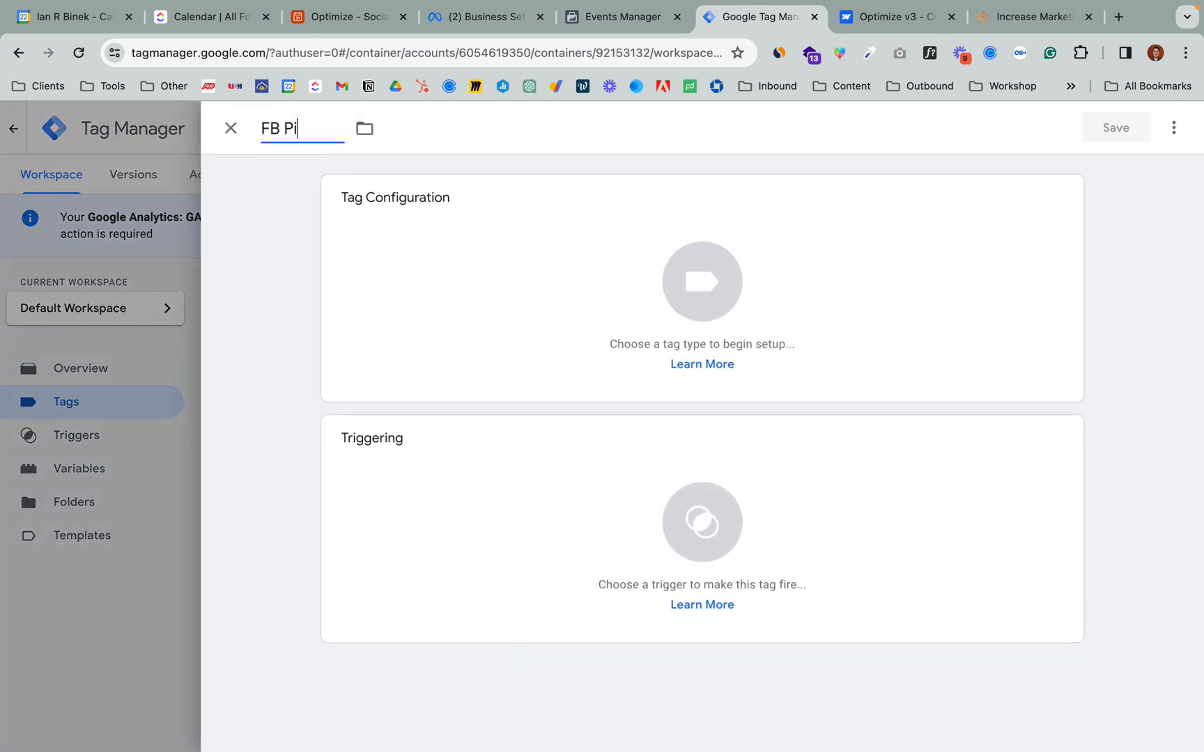
pyautogui.write('xel - Test')
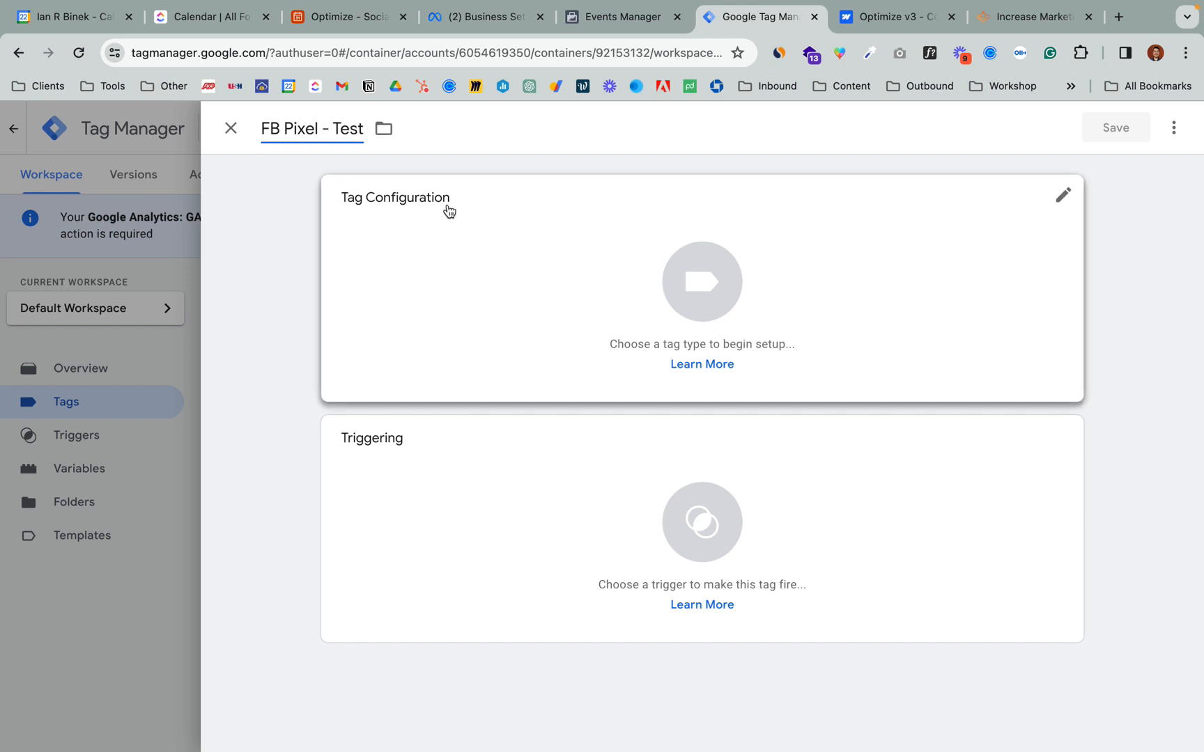
# Step: Set the tag type to Custom HTML and paste in the Meta Pixel base code copied from Events Manager
pyautogui.click(578, 275)
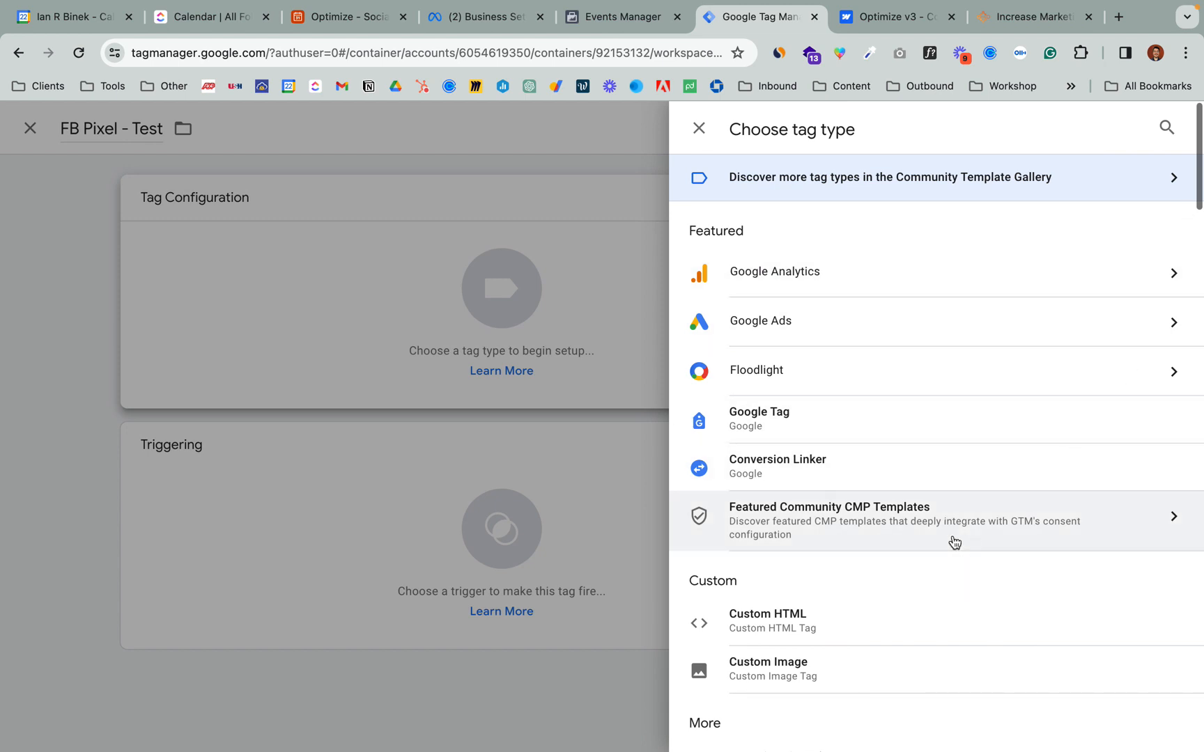
pyautogui.click(789, 619)
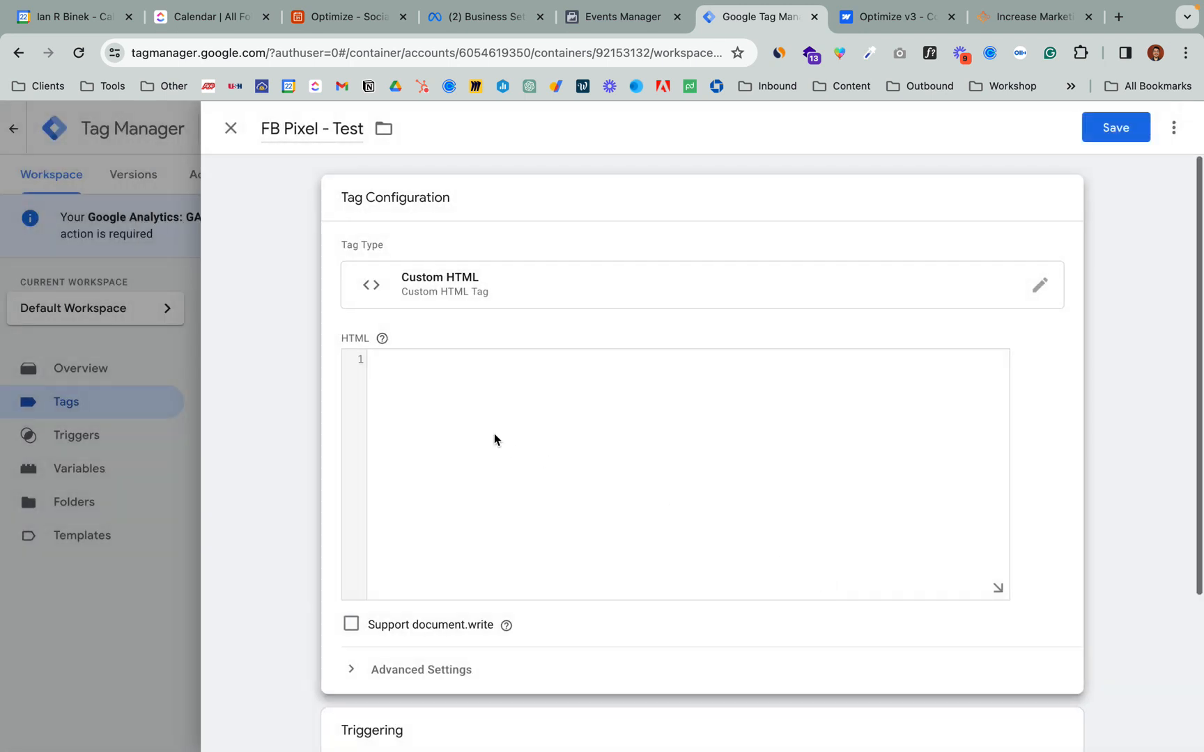
pyautogui.press('super+v')
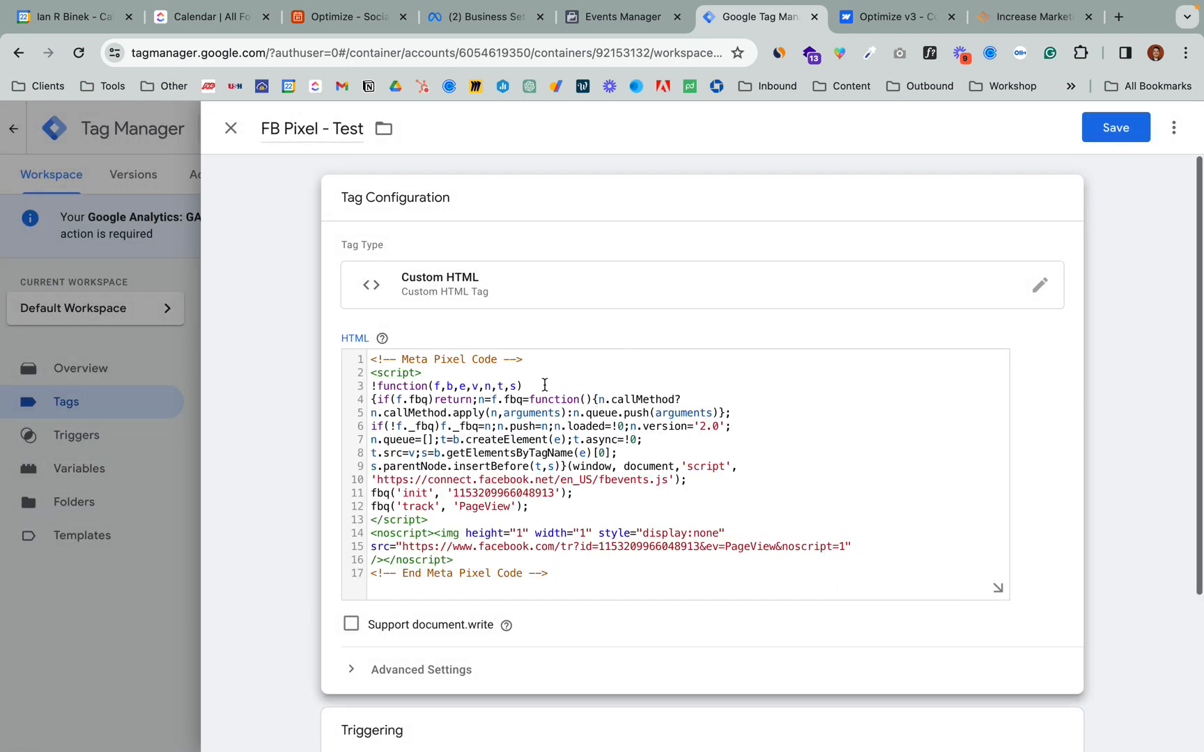
pyautogui.click(617, 25)
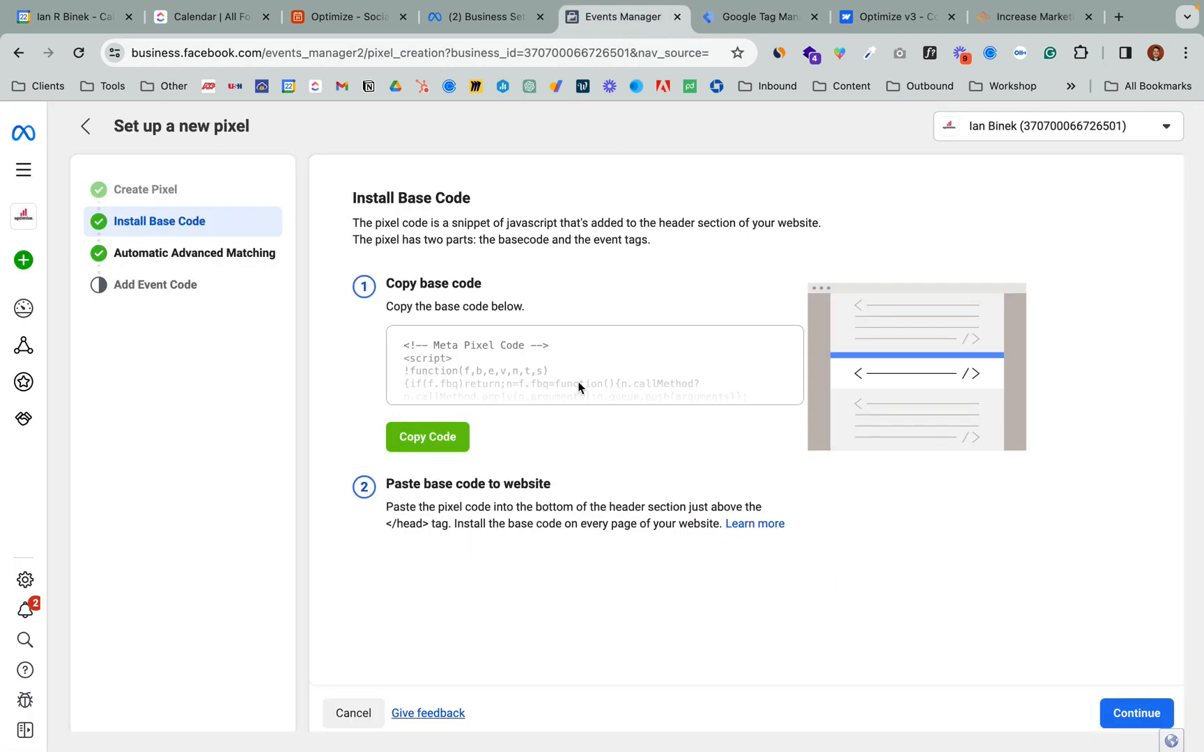
pyautogui.click(759, 19)
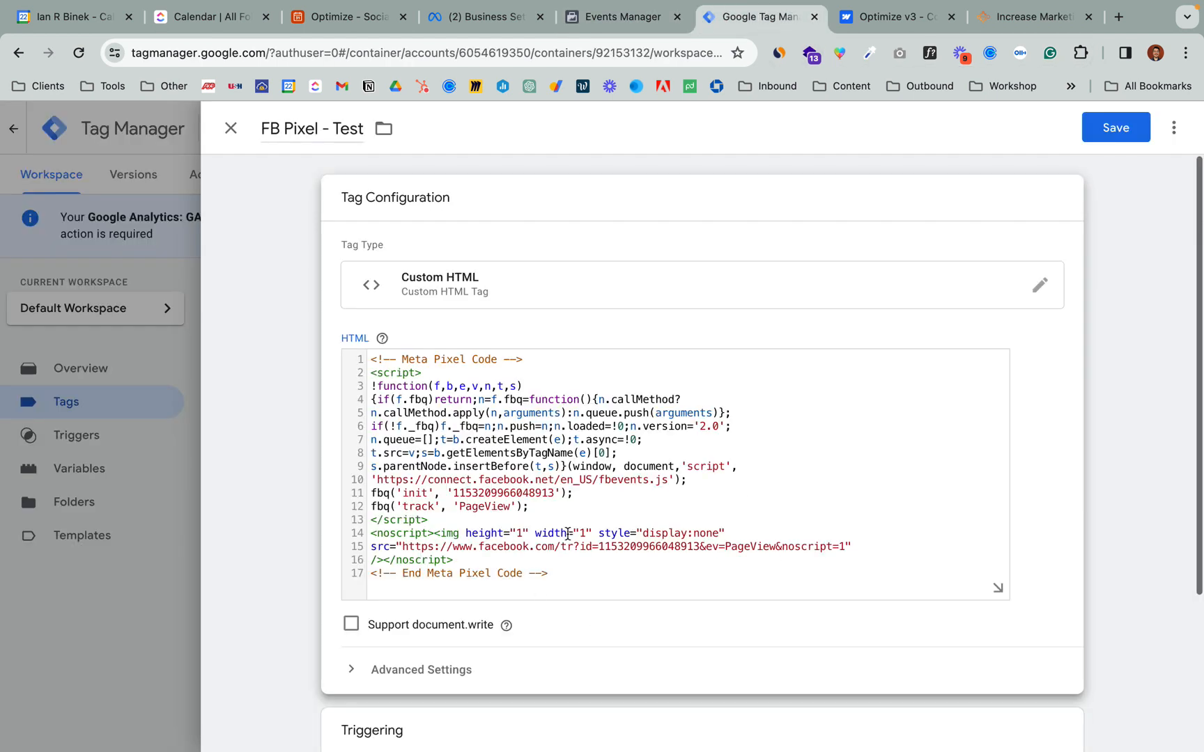
# Step: Add the All Pages trigger to the FB Pixel - Test tag and save the tag
pyautogui.scroll(-3, 705, 524)
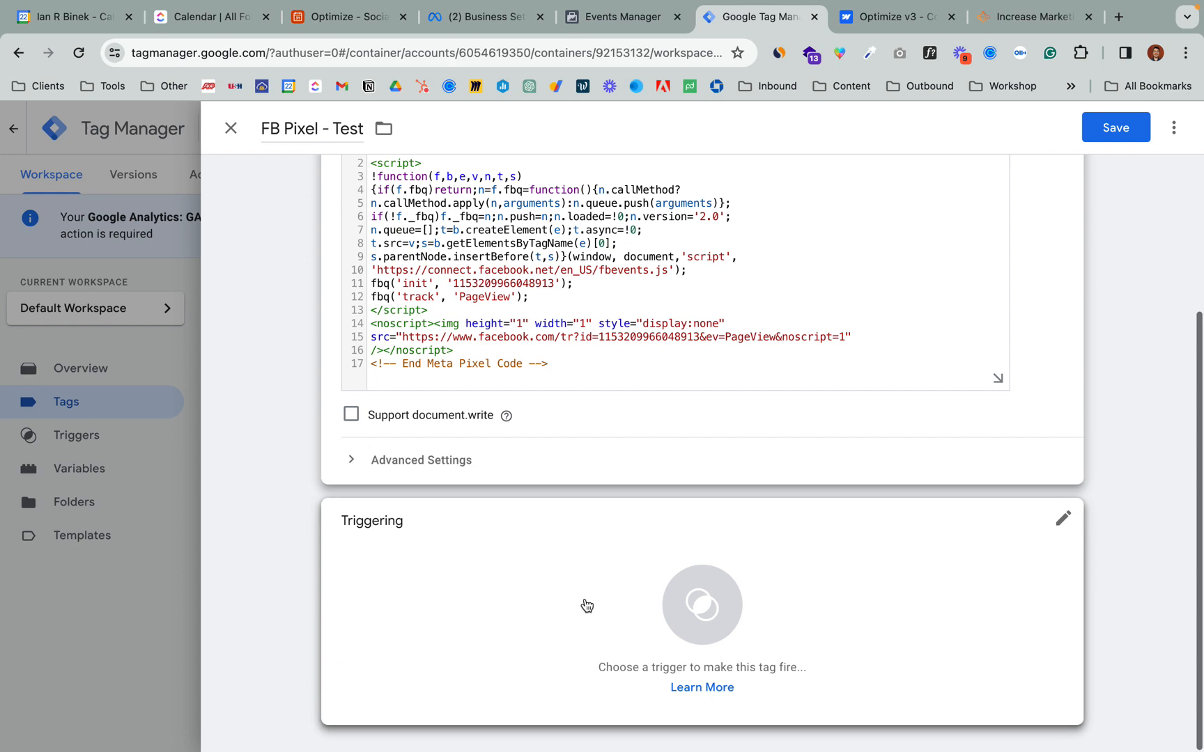
pyautogui.click(614, 588)
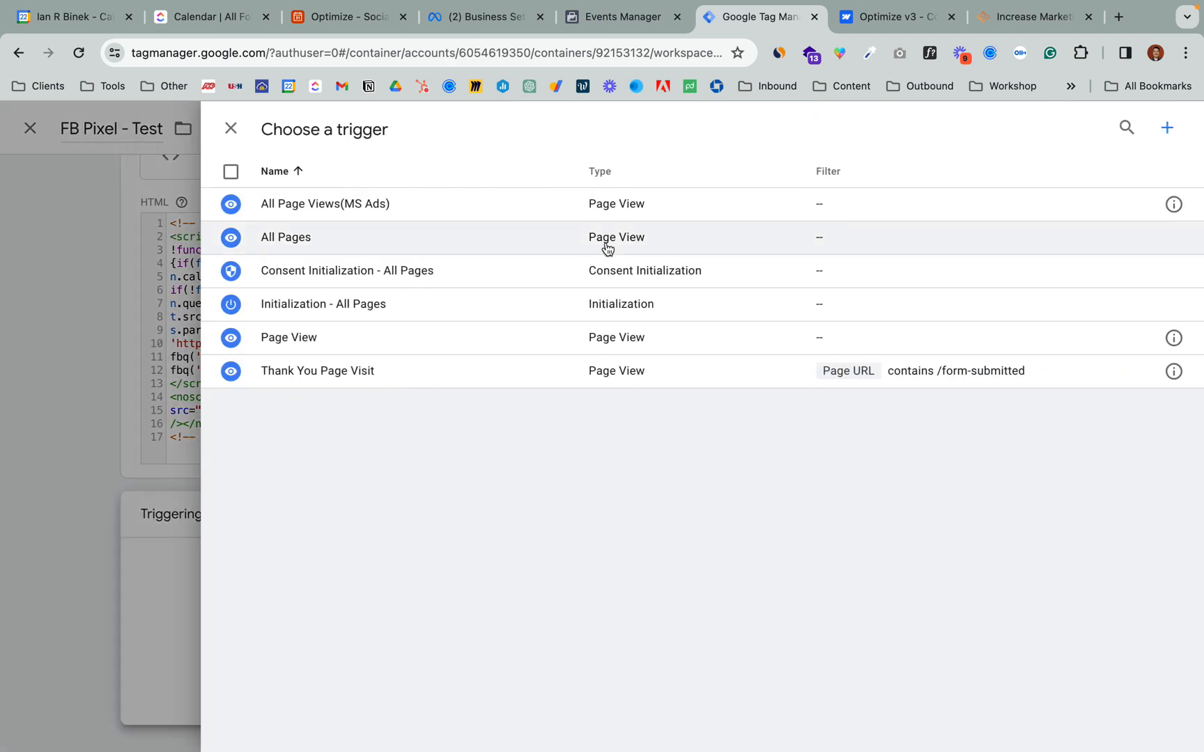
pyautogui.click(317, 238)
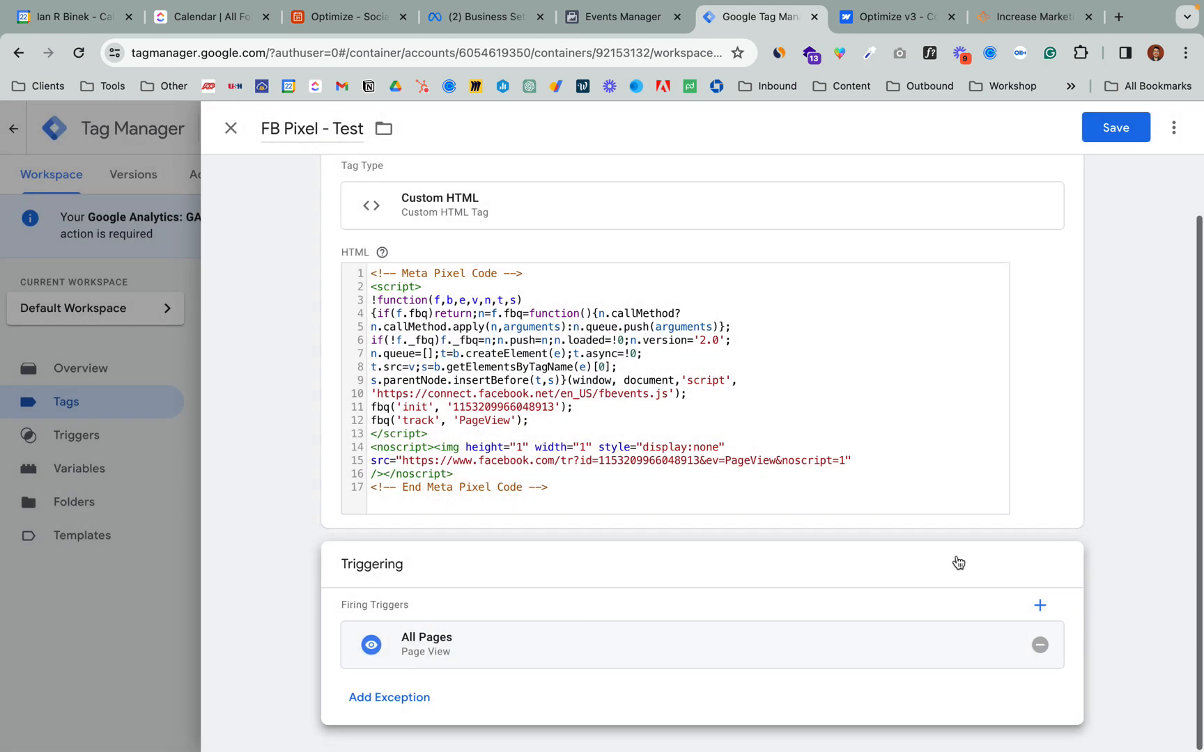
pyautogui.click(1114, 126)
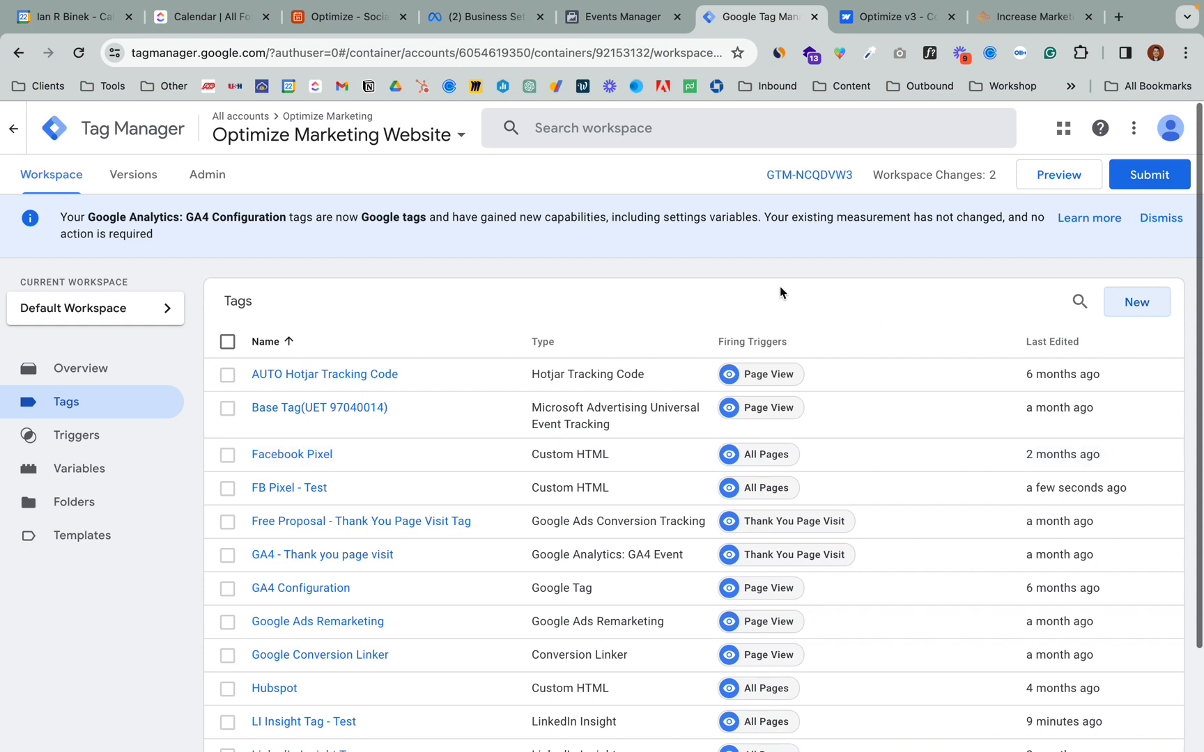
# Step: Prepare a submission of the workspace changes with the version name "FB Pixel Installed" and close it without publishing
pyautogui.click(632, 24)
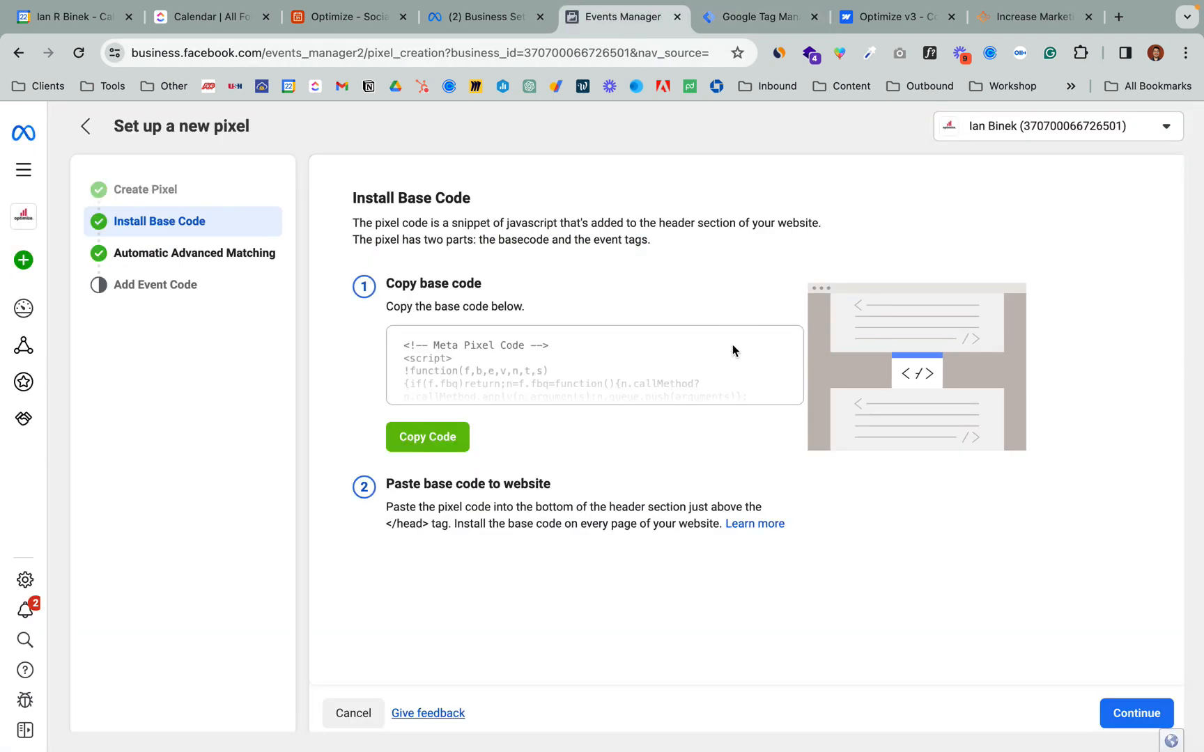
pyautogui.click(759, 17)
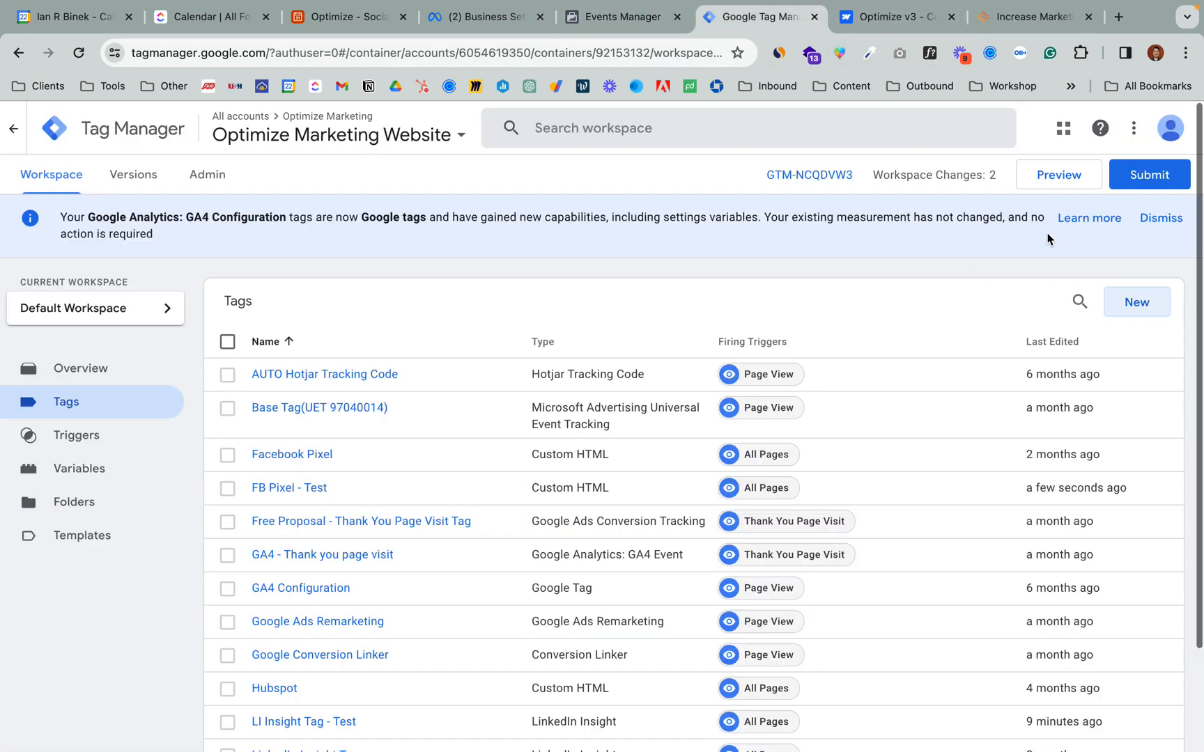
pyautogui.click(1149, 174)
pyautogui.click(418, 308)
pyautogui.write('FB Pixel Installed')
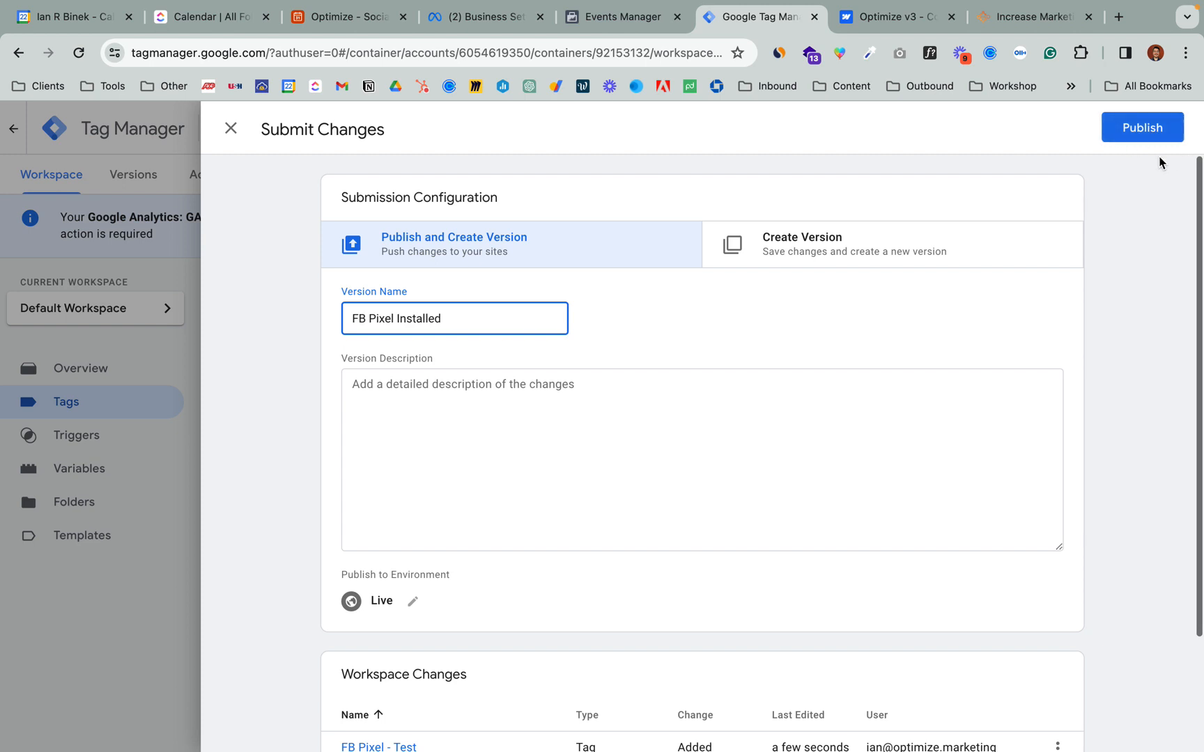
pyautogui.click(231, 129)
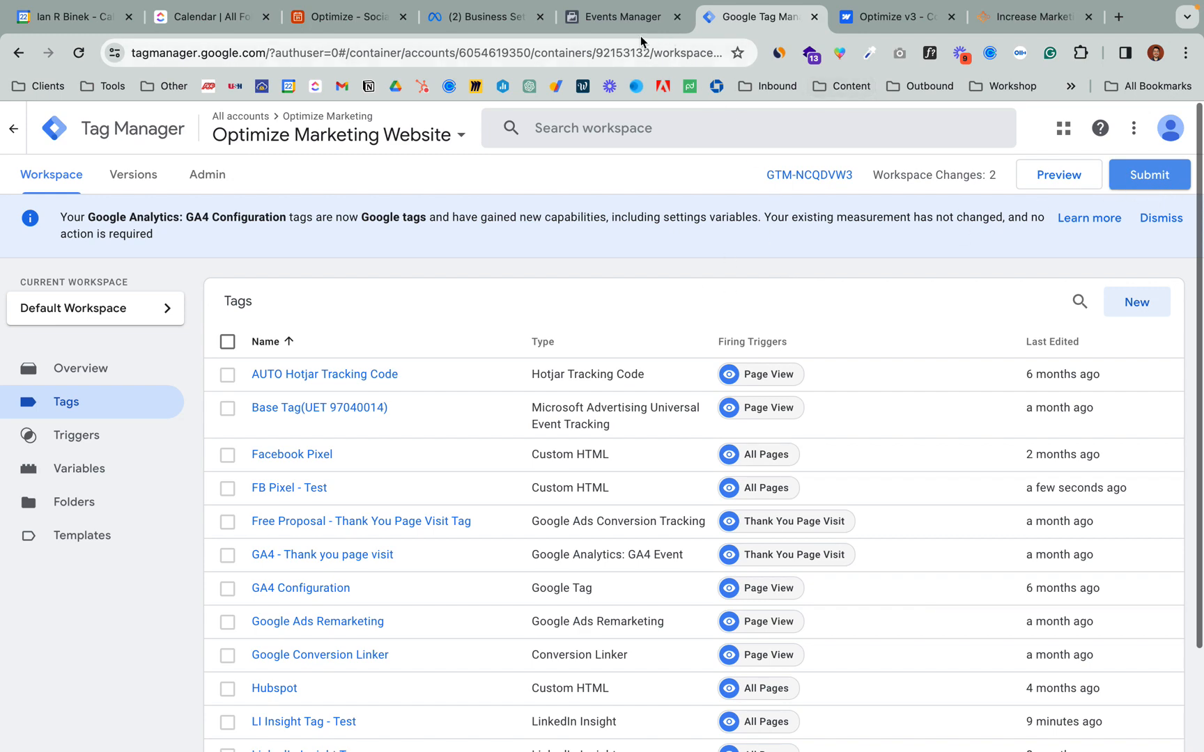
# Step: Switch to Events Manager and finish the pixel setup, keeping Automatic Advanced Matching on and skipping event setup, to reach the pixel overview
pyautogui.click(622, 17)
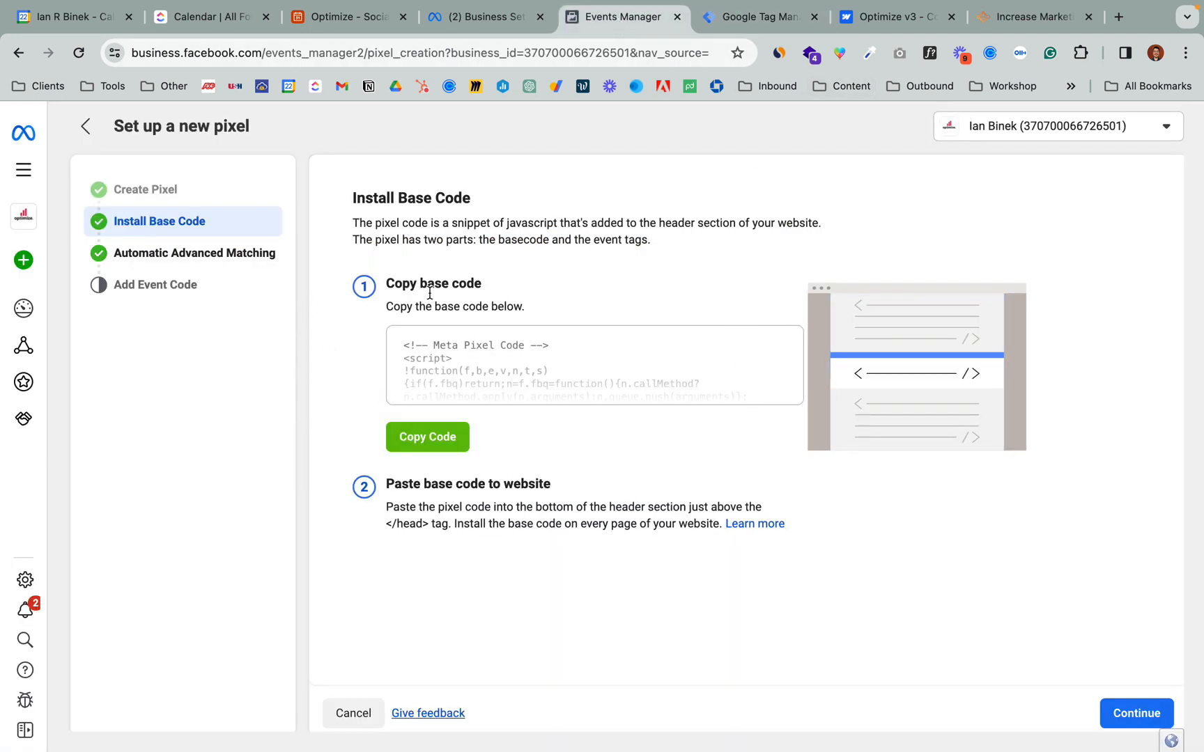
pyautogui.click(1108, 705)
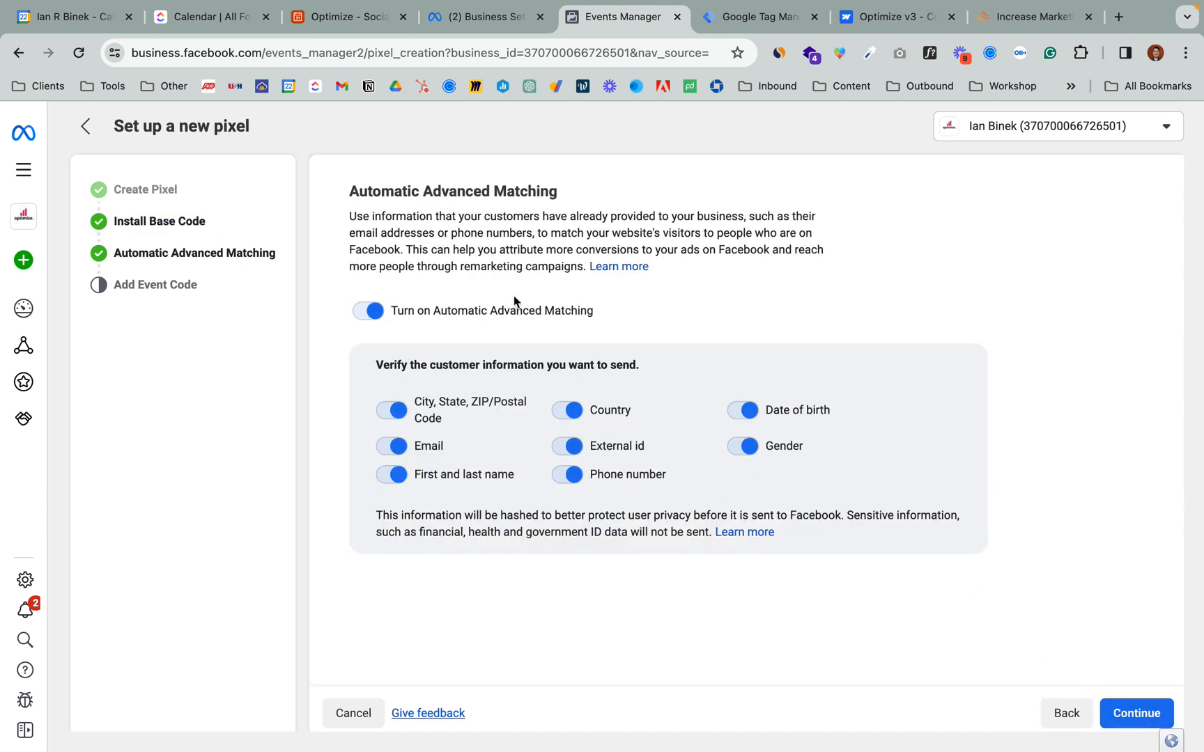
pyautogui.click(1122, 703)
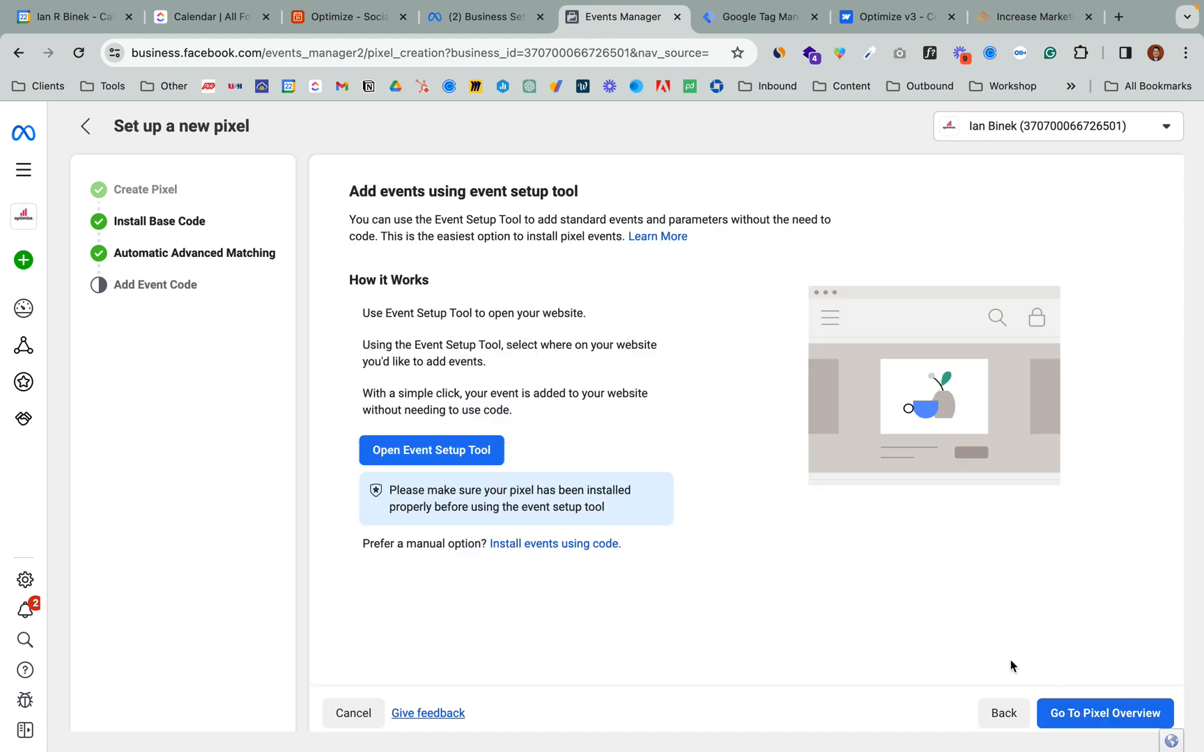
pyautogui.click(1158, 705)
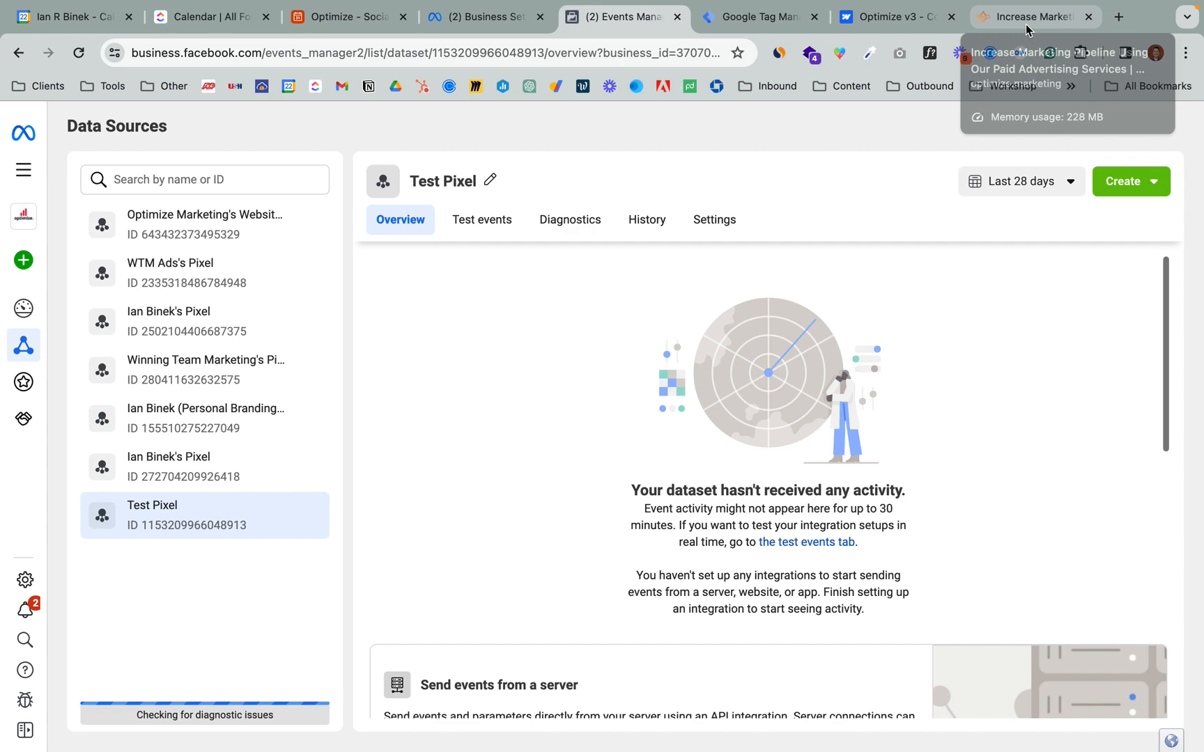
# Step: Switch to the optimize.marketing website and check which tracking technologies it uses with the Wappalyzer extension
pyautogui.click(1025, 25)
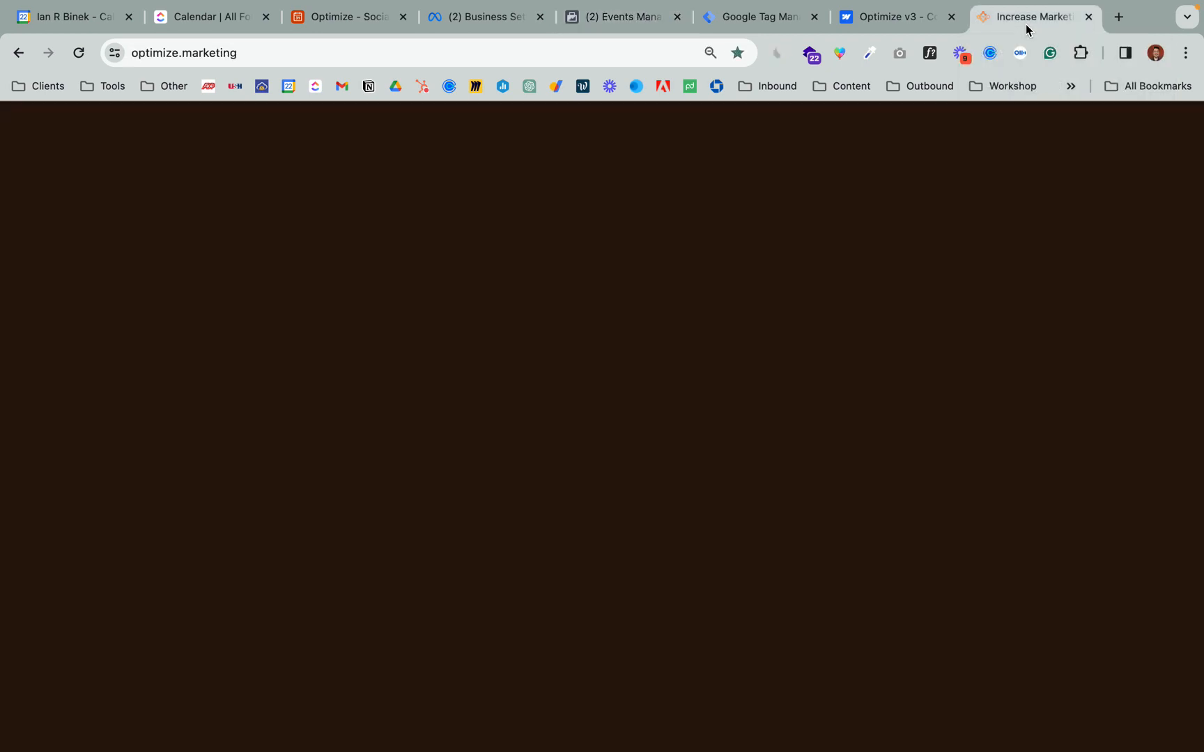
pyautogui.scroll(-5, 623, 361)
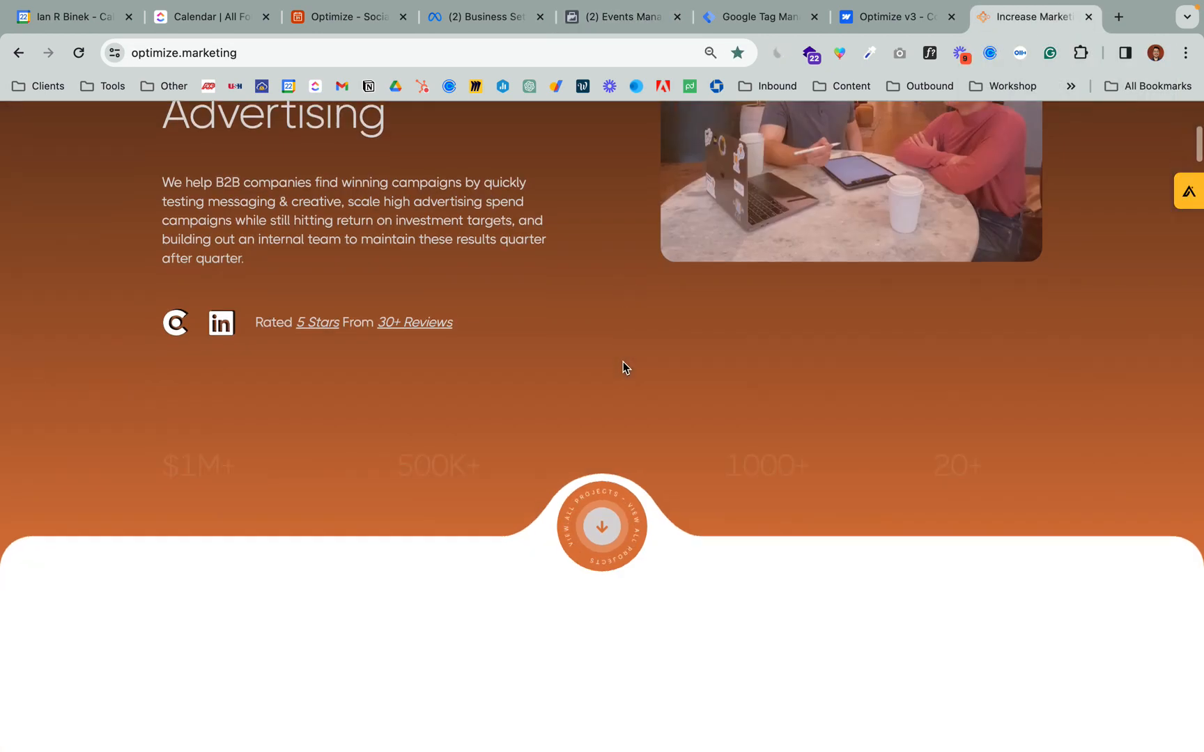
pyautogui.scroll(5, 623, 361)
pyautogui.scroll(-5, 623, 361)
pyautogui.scroll(5, 622, 361)
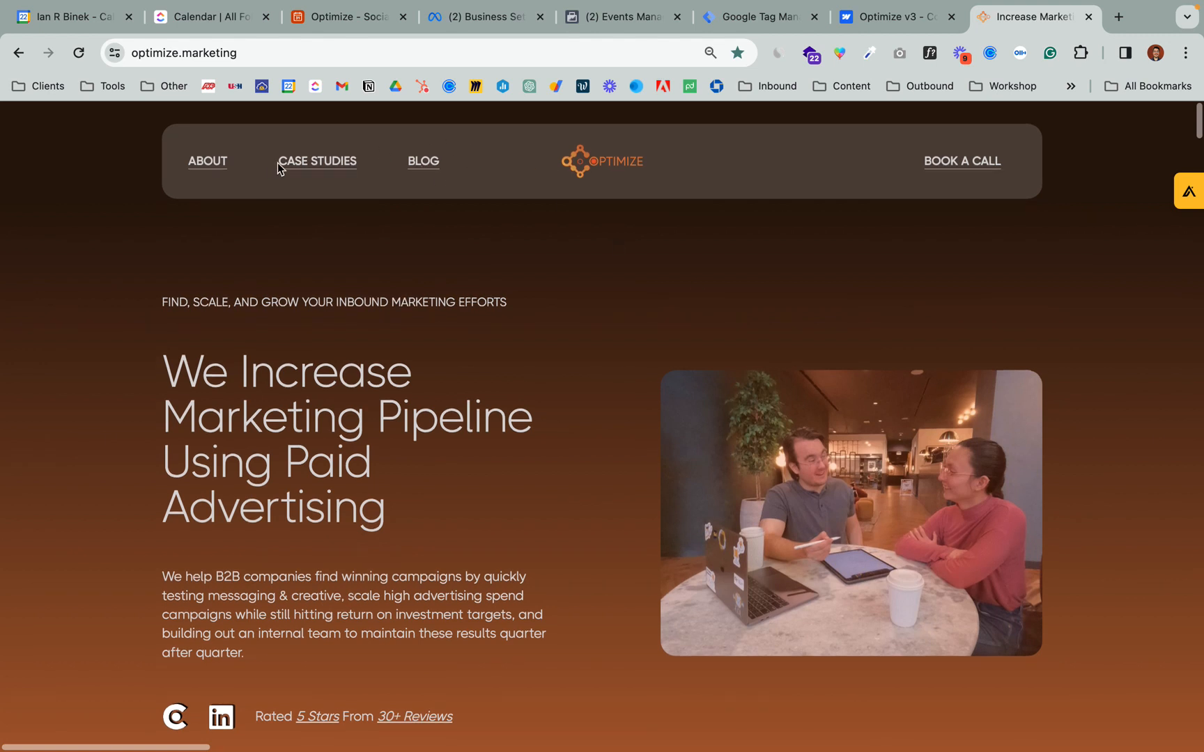
pyautogui.click(810, 54)
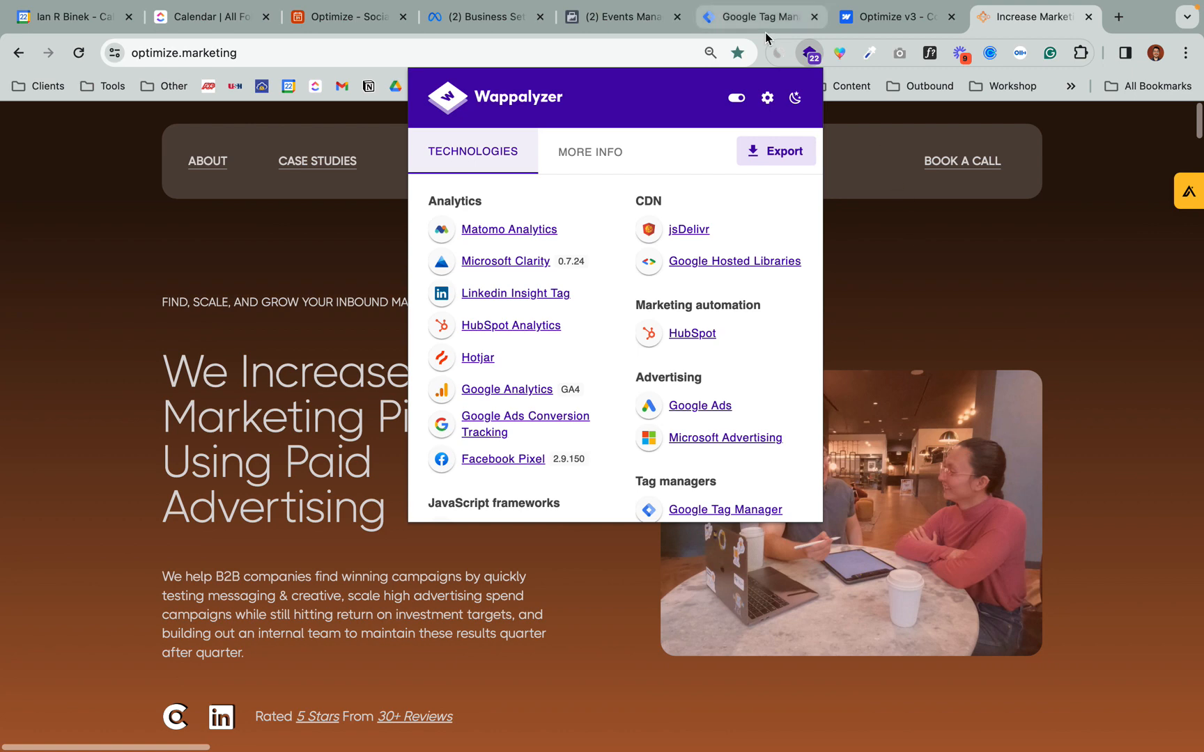
# Step: Return to Events Manager, review the Test Pixel overview, and open the overview of Optimize Marketing's Website Pixel
pyautogui.click(622, 16)
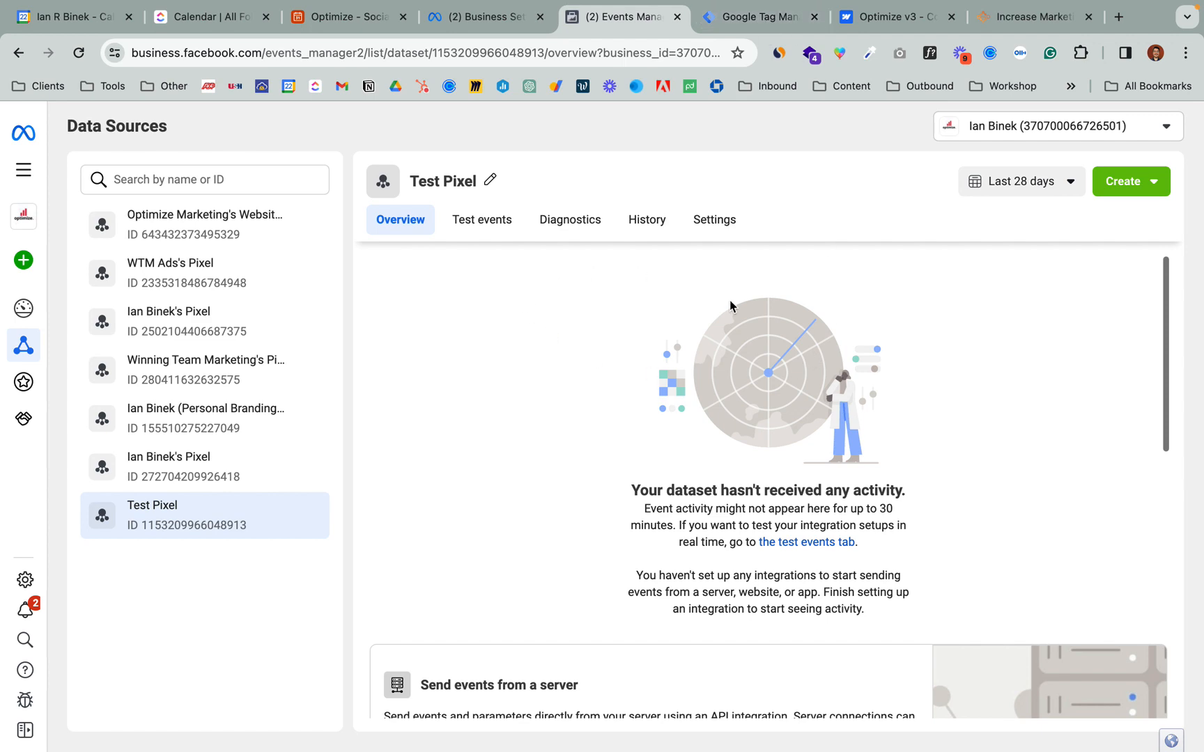
pyautogui.scroll(-8, 806, 450)
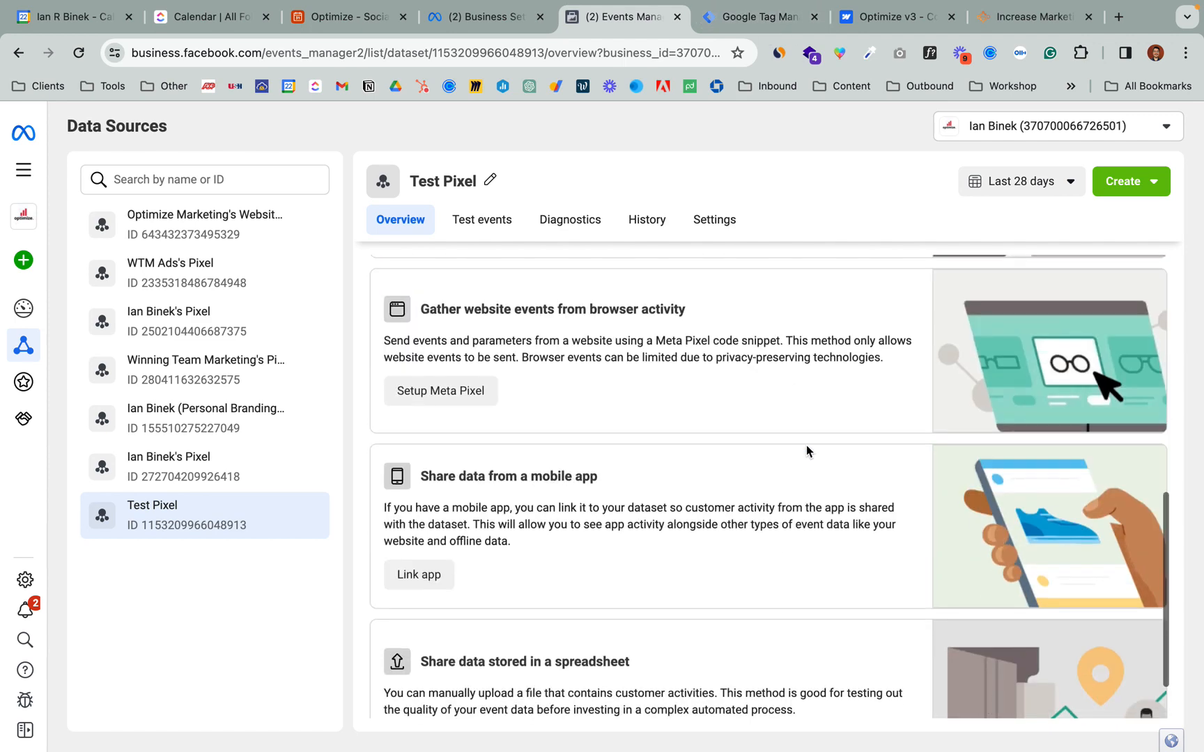
pyautogui.scroll(4, 806, 450)
pyautogui.scroll(4, 806, 450)
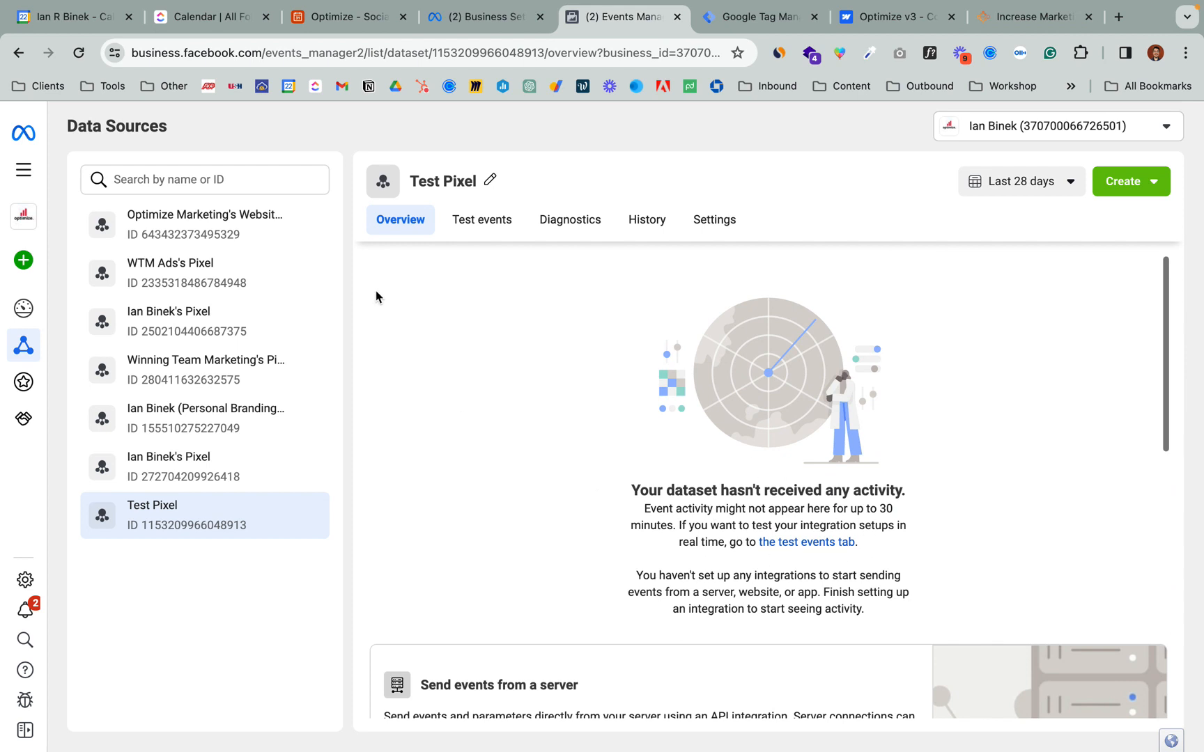
pyautogui.click(209, 230)
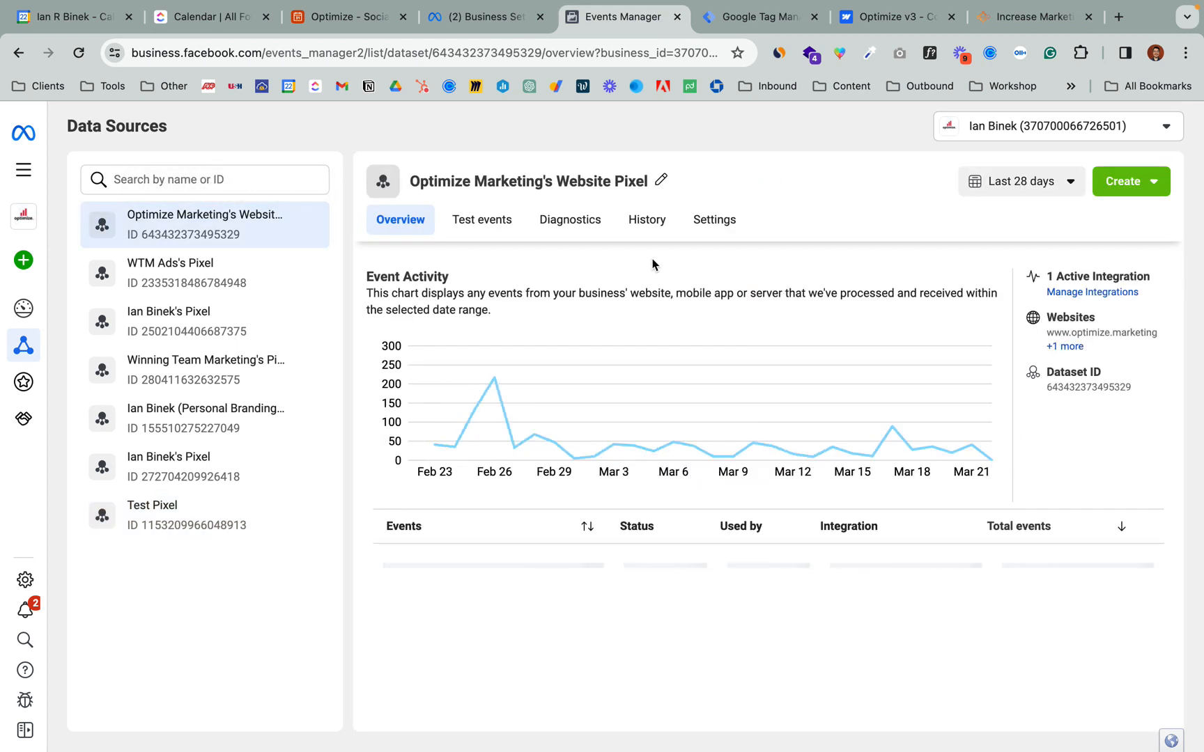